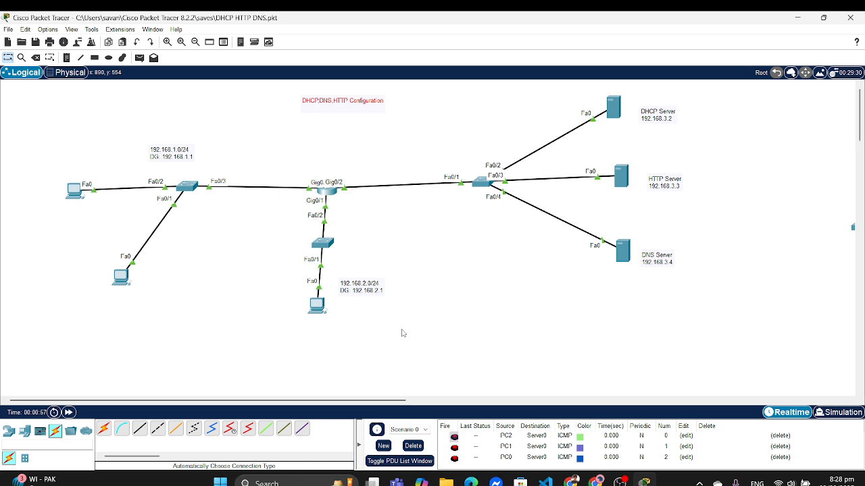
Step: Start a new blank network and save the changes to the current one
{"action": "left_click", "coordinate": [8, 29]}
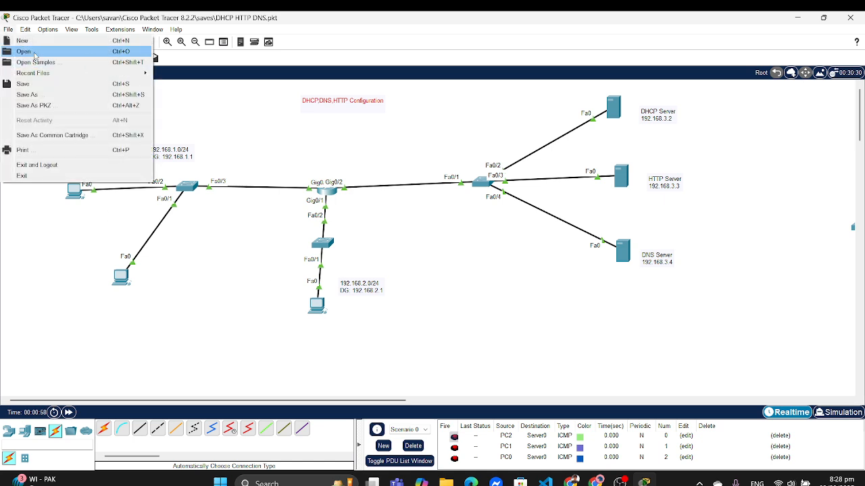
{"action": "left_click", "coordinate": [79, 40]}
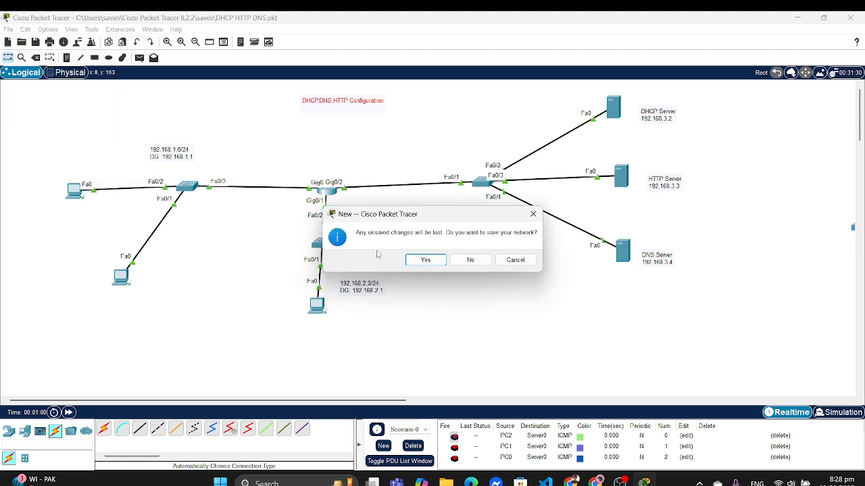
{"action": "left_click", "coordinate": [419, 260]}
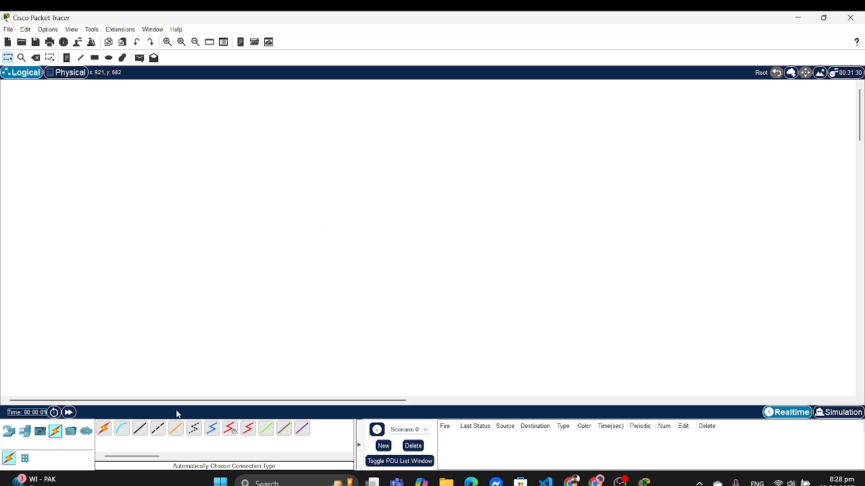
Step: Place a 2911 router near the upper middle of the workspace
{"action": "left_click", "coordinate": [9, 431]}
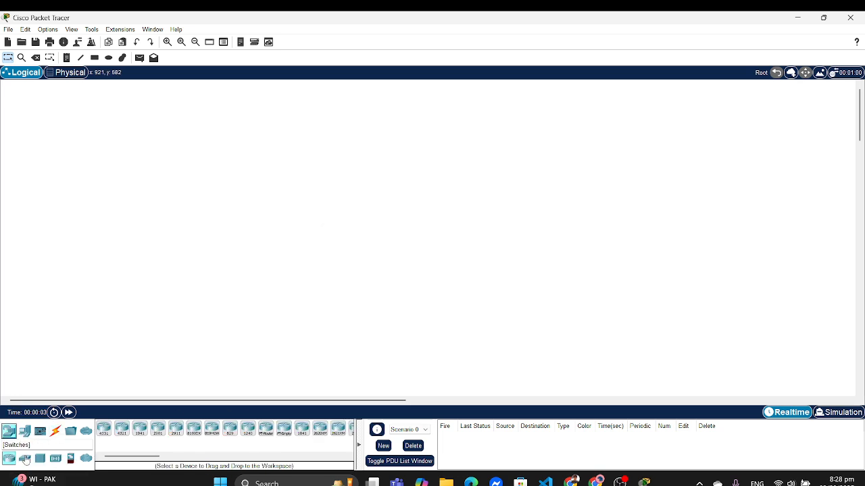
{"action": "left_click", "coordinate": [181, 434]}
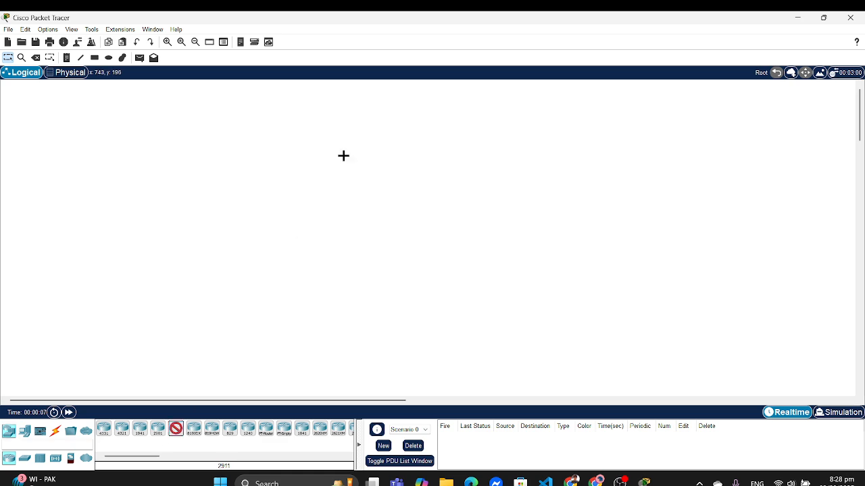
{"action": "left_click", "coordinate": [336, 185]}
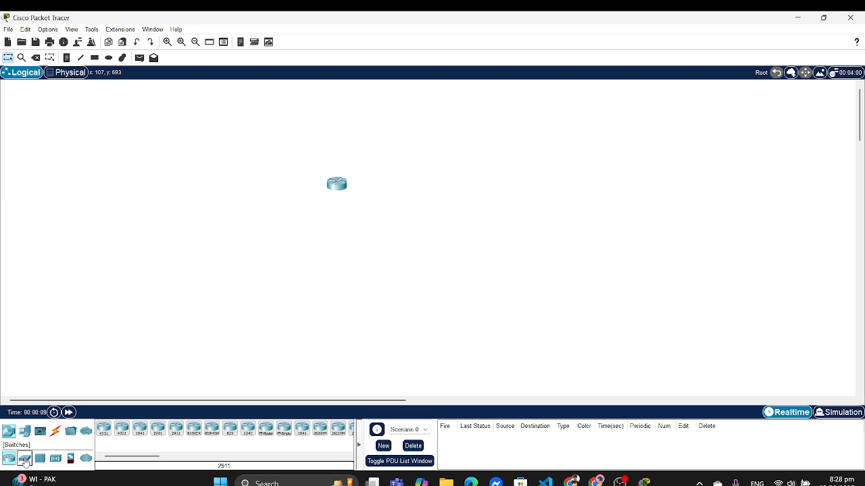
Step: Place three 2960 switches around the router: one to its left, one below it and one to its right
{"action": "left_click", "coordinate": [27, 459]}
{"action": "left_click", "coordinate": [104, 428]}
{"action": "left_click", "coordinate": [197, 170]}
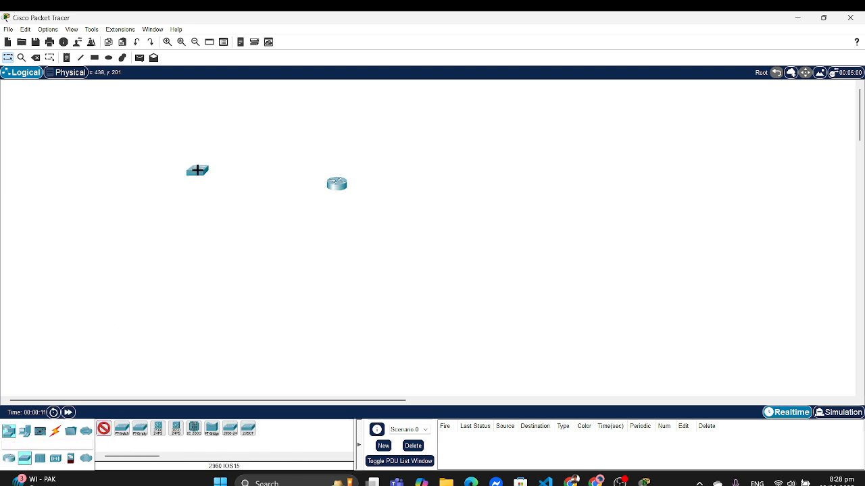
{"action": "left_click", "coordinate": [356, 260]}
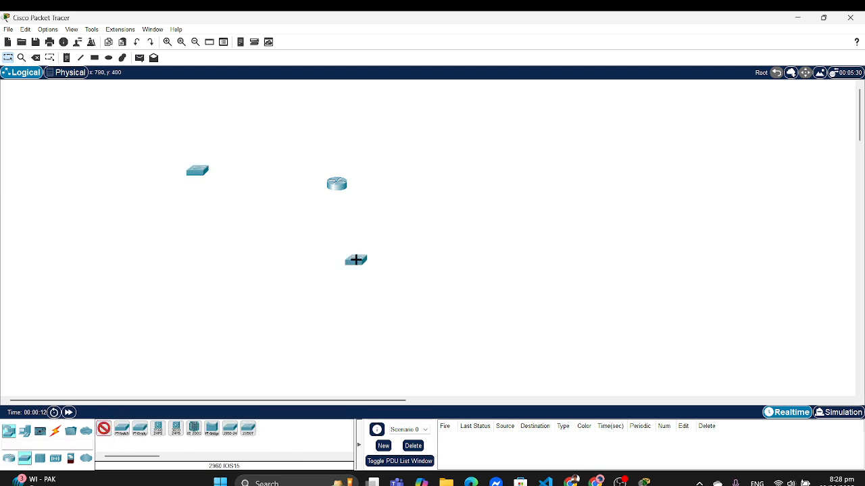
{"action": "left_click", "coordinate": [511, 161]}
{"action": "key", "text": "Escape"}
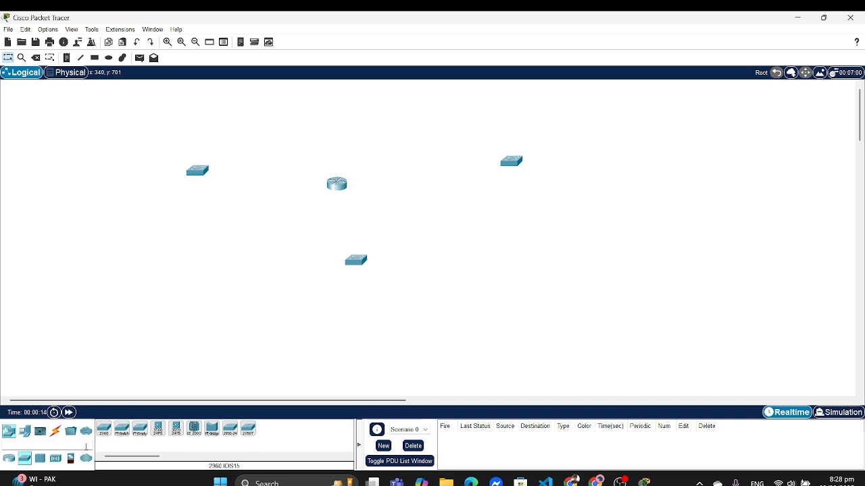
Step: Place three Server-PT devices in a vertical column to the right of the right-hand switch
{"action": "left_click", "coordinate": [25, 432]}
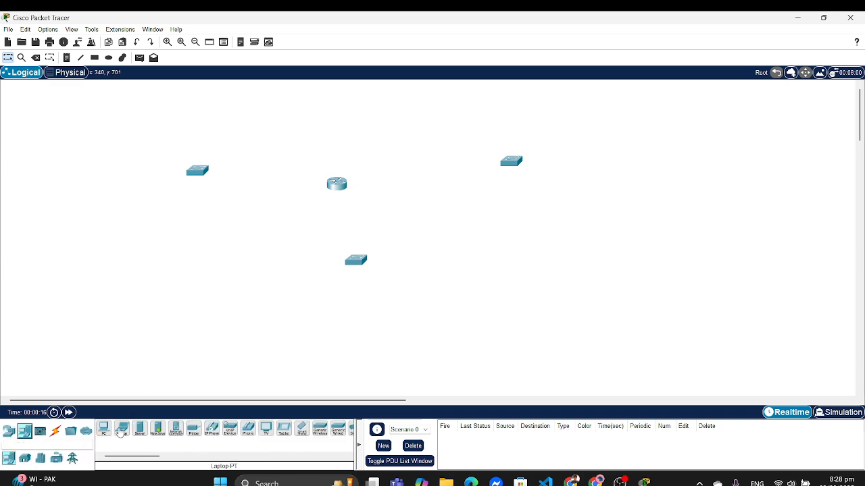
{"action": "left_click", "coordinate": [140, 428]}
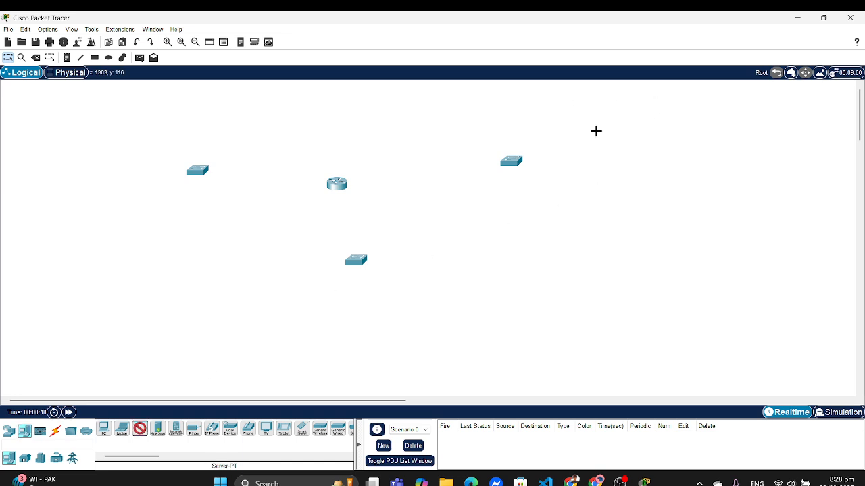
{"action": "left_click", "coordinate": [139, 431]}
{"action": "left_click", "coordinate": [140, 430]}
{"action": "left_click", "coordinate": [634, 107]}
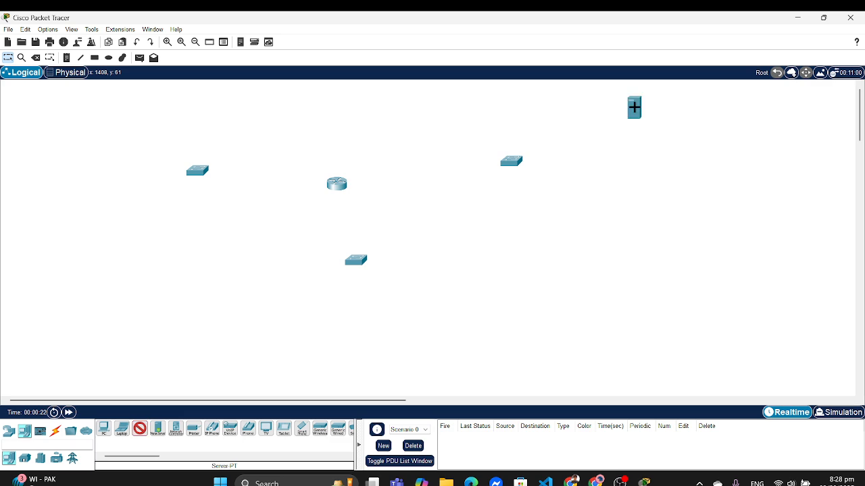
{"action": "left_click", "coordinate": [635, 171]}
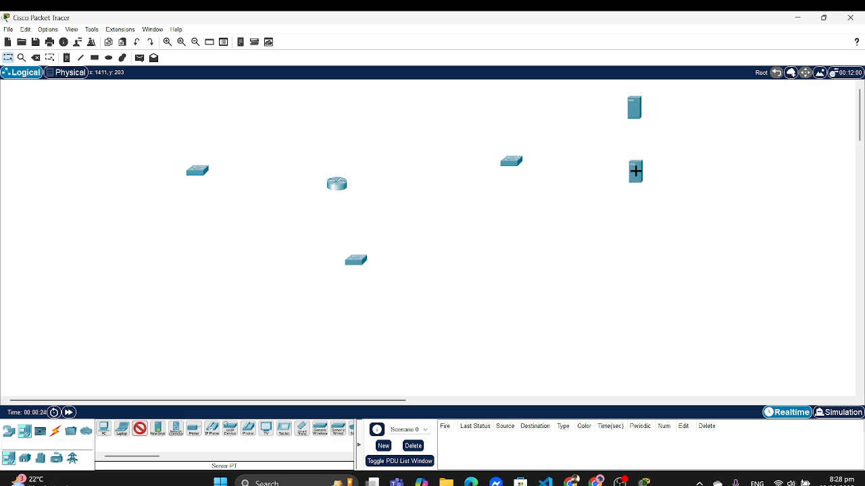
{"action": "left_click", "coordinate": [630, 251]}
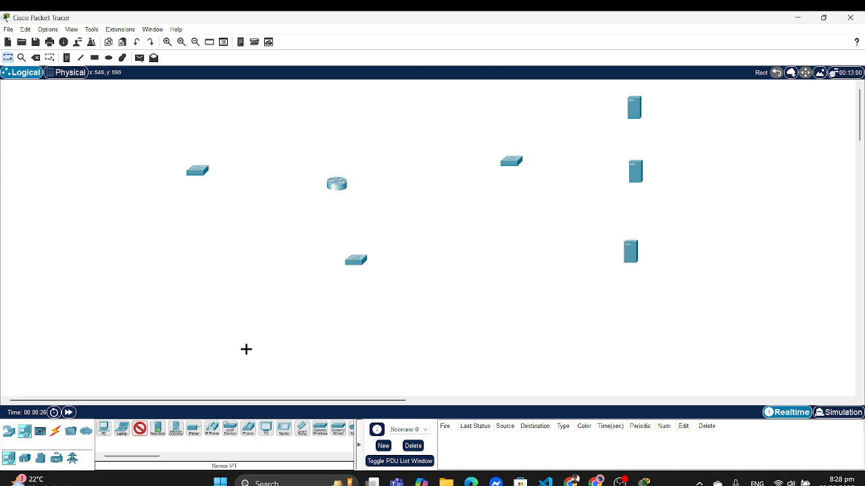
{"action": "left_click", "coordinate": [140, 430]}
Step: Place three PCs: two to the left of the left-hand switch and one below the lower switch
{"action": "left_click", "coordinate": [105, 435]}
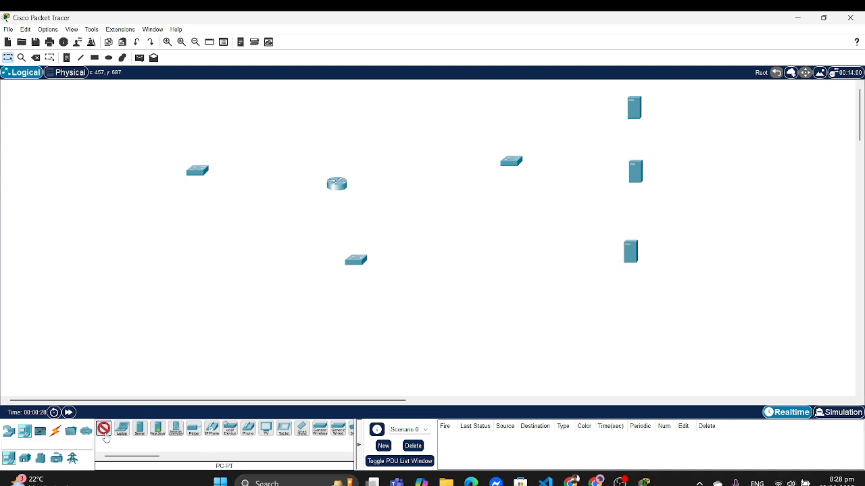
{"action": "left_click", "coordinate": [105, 435]}
{"action": "left_click", "coordinate": [104, 435]}
{"action": "left_click", "coordinate": [104, 141]}
{"action": "left_click", "coordinate": [97, 203]}
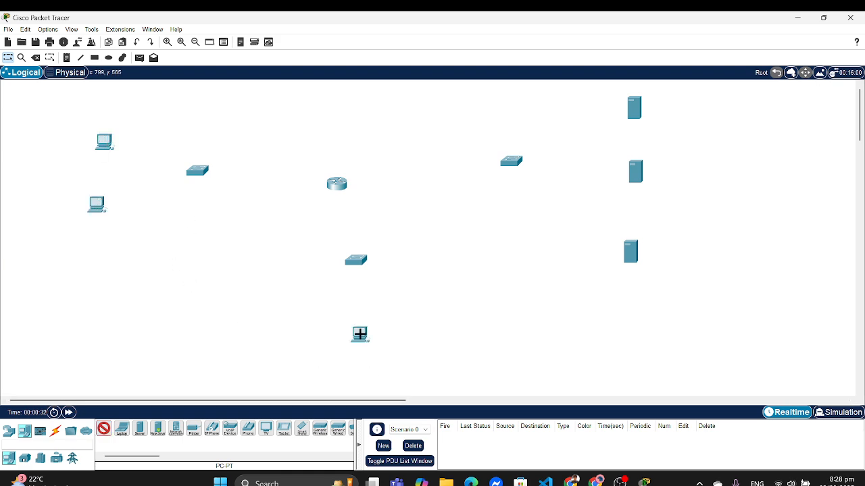
{"action": "left_click", "coordinate": [360, 334]}
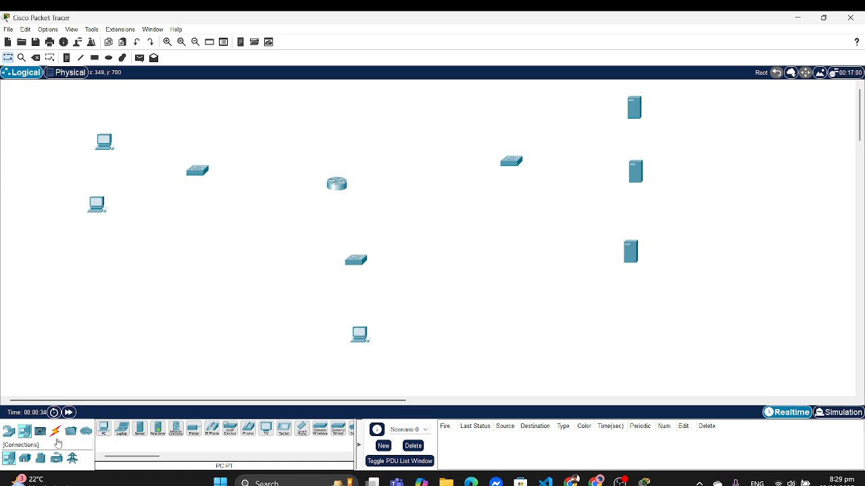
Step: Connect both left-hand PCs to the left-hand switch using the automatically chosen connection type
{"action": "left_click", "coordinate": [56, 431]}
{"action": "left_click", "coordinate": [103, 429]}
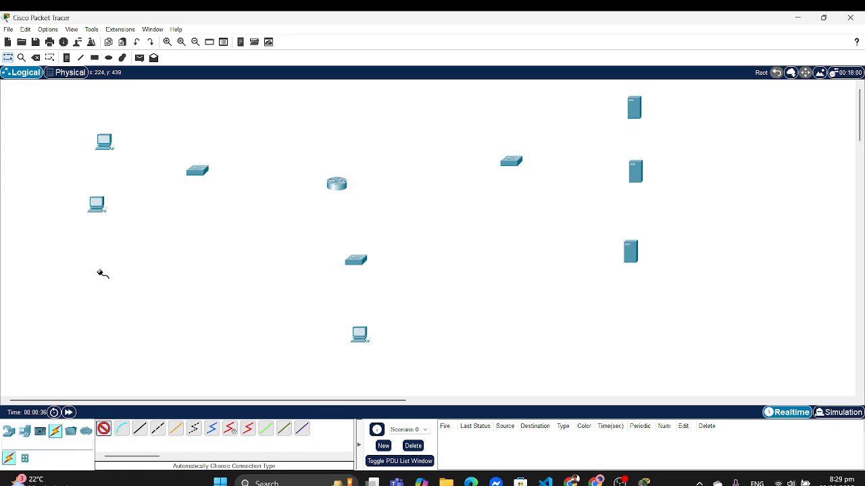
{"action": "left_click", "coordinate": [101, 204]}
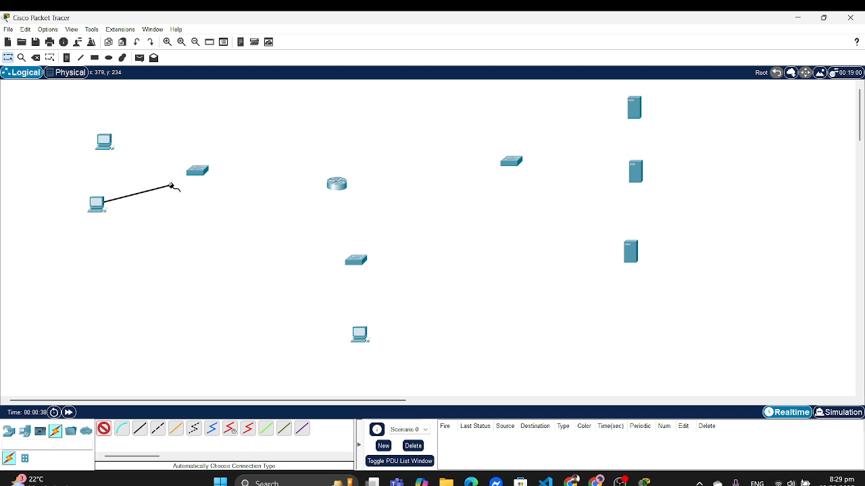
{"action": "left_click", "coordinate": [197, 173]}
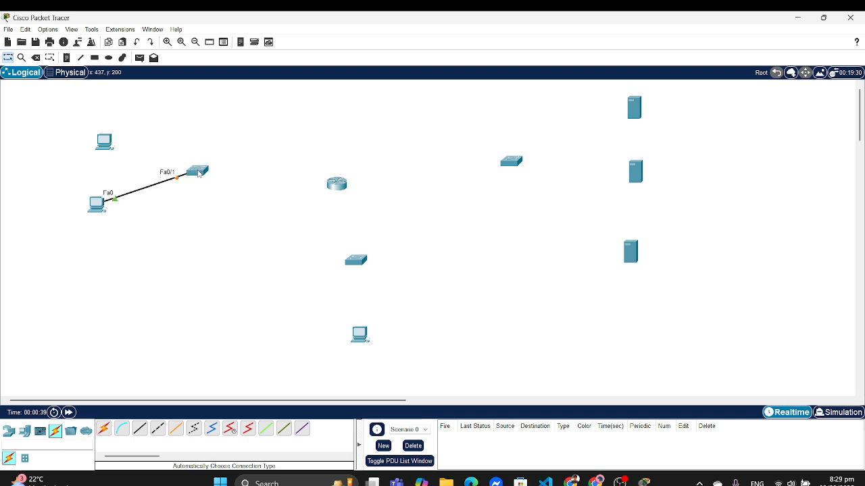
{"action": "left_click", "coordinate": [104, 429]}
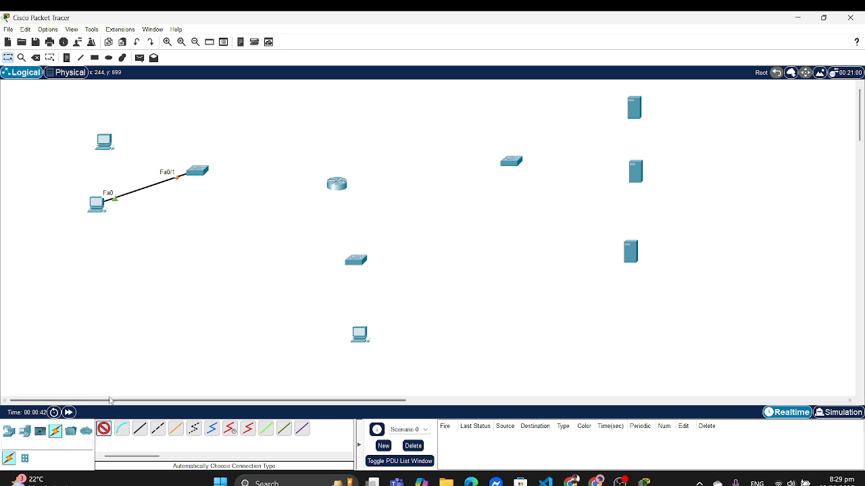
{"action": "left_click", "coordinate": [105, 142]}
{"action": "left_click", "coordinate": [206, 174]}
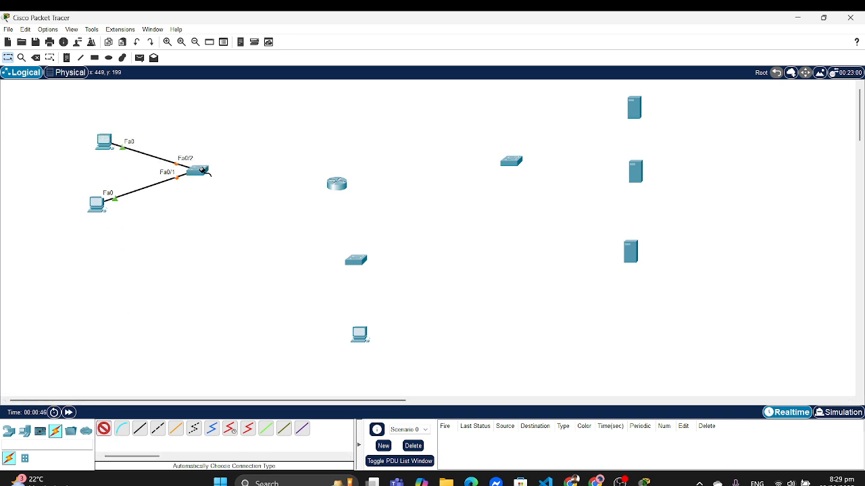
Step: Cable the router to the left-hand and lower switches, and the lower switch to its PC
{"action": "left_click", "coordinate": [199, 170]}
{"action": "left_click", "coordinate": [335, 183]}
{"action": "left_click", "coordinate": [333, 184]}
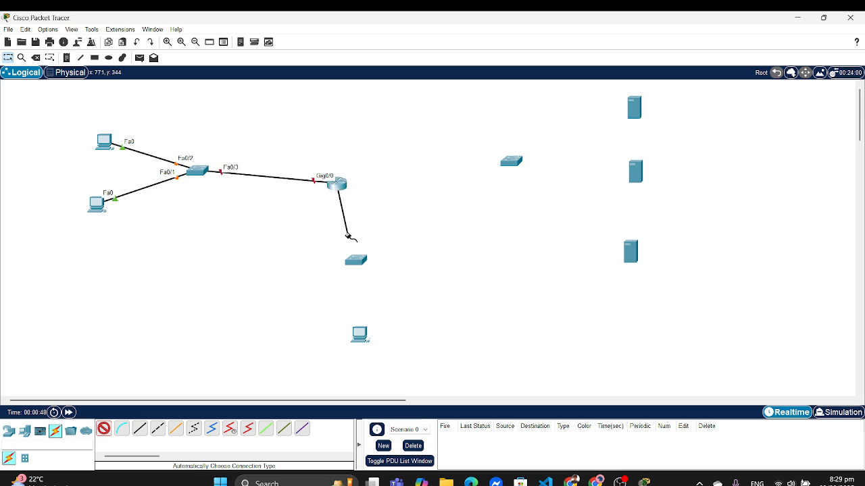
{"action": "left_click", "coordinate": [355, 259]}
{"action": "left_click", "coordinate": [355, 259]}
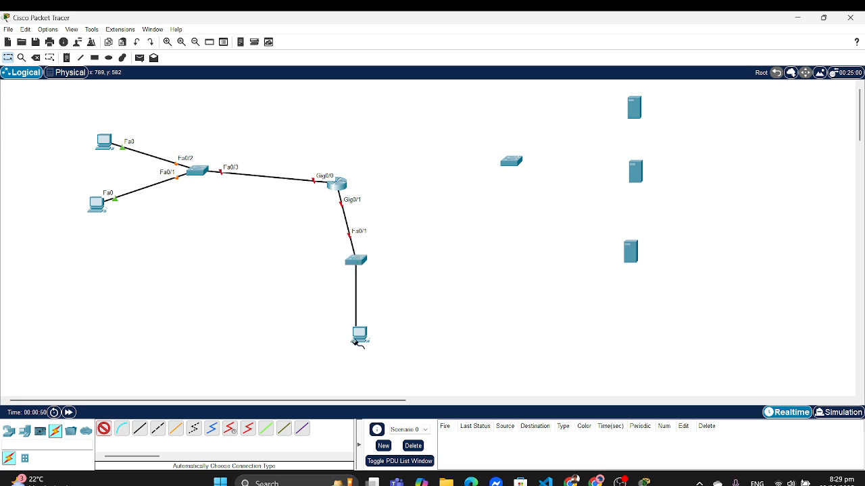
{"action": "left_click", "coordinate": [358, 333]}
Step: Cable the router to the right-hand switch and connect that switch to all three servers
{"action": "left_click", "coordinate": [338, 189]}
{"action": "left_click", "coordinate": [511, 161]}
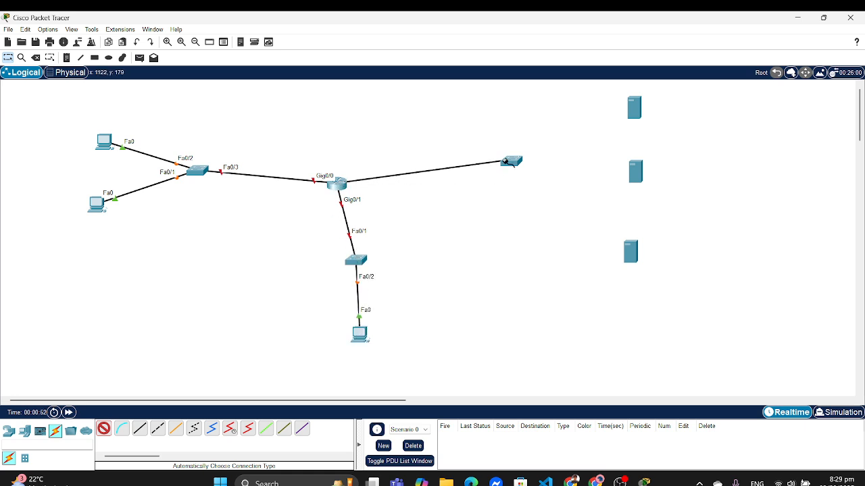
{"action": "left_click", "coordinate": [633, 108]}
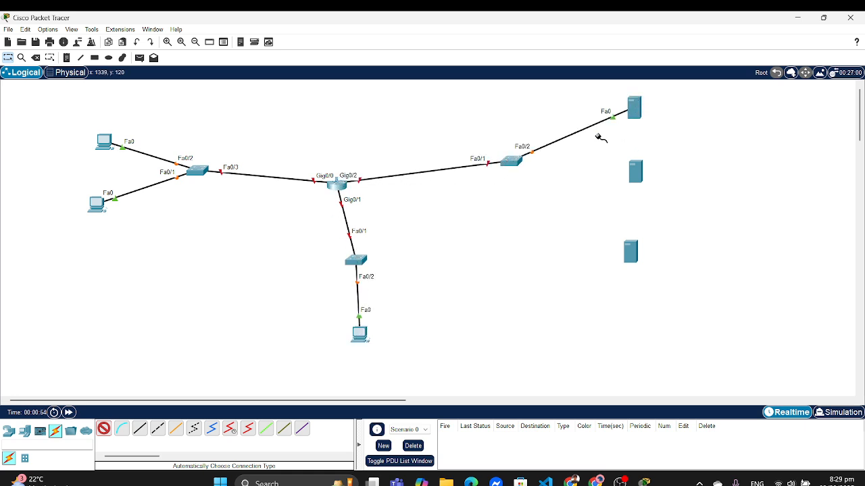
{"action": "left_click", "coordinate": [510, 160]}
{"action": "left_click", "coordinate": [635, 166]}
{"action": "left_click", "coordinate": [514, 162]}
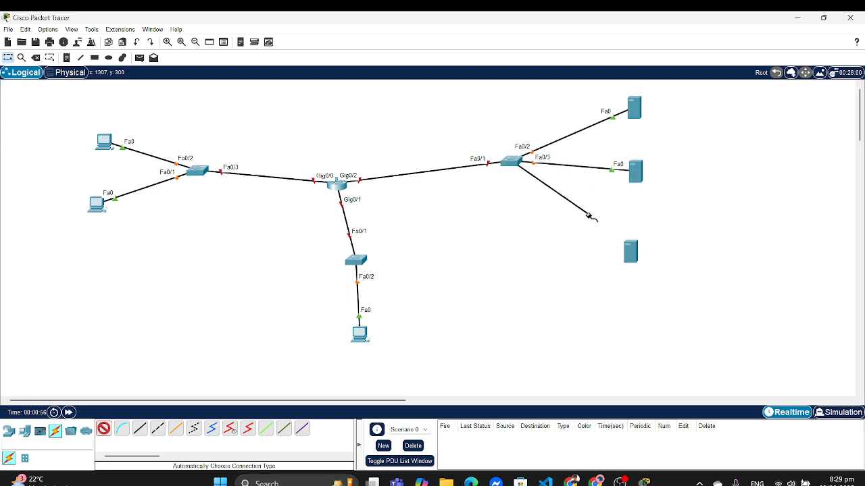
{"action": "left_click", "coordinate": [631, 252]}
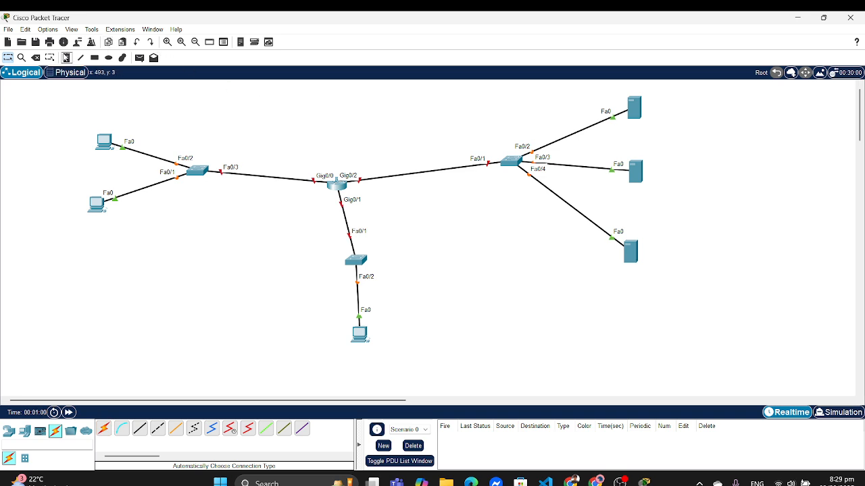
Step: Add a two-line note beside the top server reading "DHCP Server" and "192.168.3.2"
{"action": "left_click", "coordinate": [66, 58]}
{"action": "left_click", "coordinate": [661, 105]}
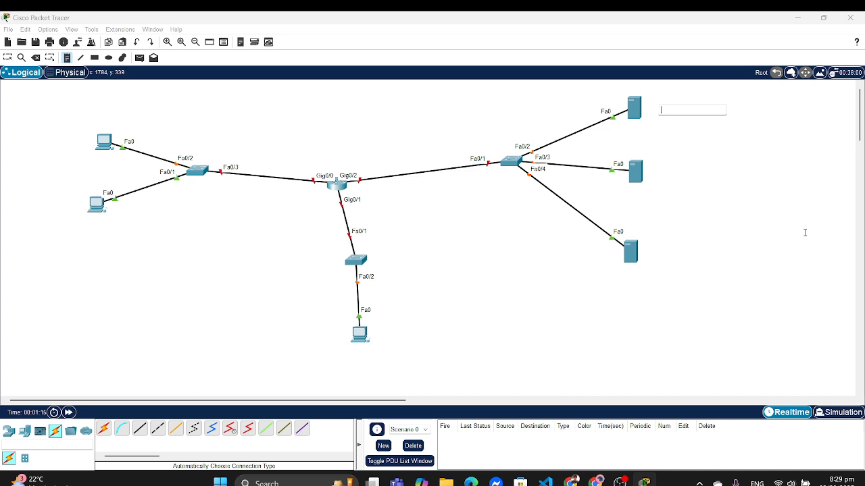
{"action": "type", "text": "192.168.3."}
{"action": "type", "text": "DHCP "}
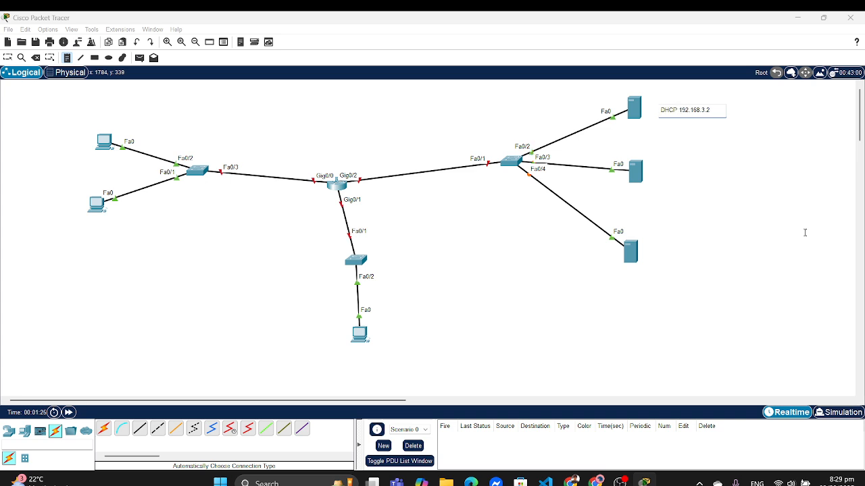
{"action": "type", "text": "Server"}
{"action": "key", "text": "Return"}
Step: Add a two-line note beside the middle server reading "Http Server" and "192.168.3.3"
{"action": "left_click", "coordinate": [663, 175]}
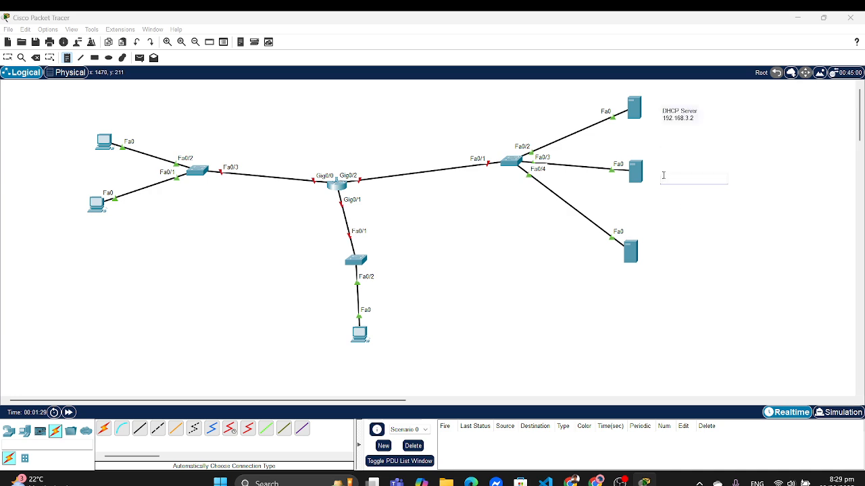
{"action": "type", "text": "Http Server"}
{"action": "key", "text": "Return"}
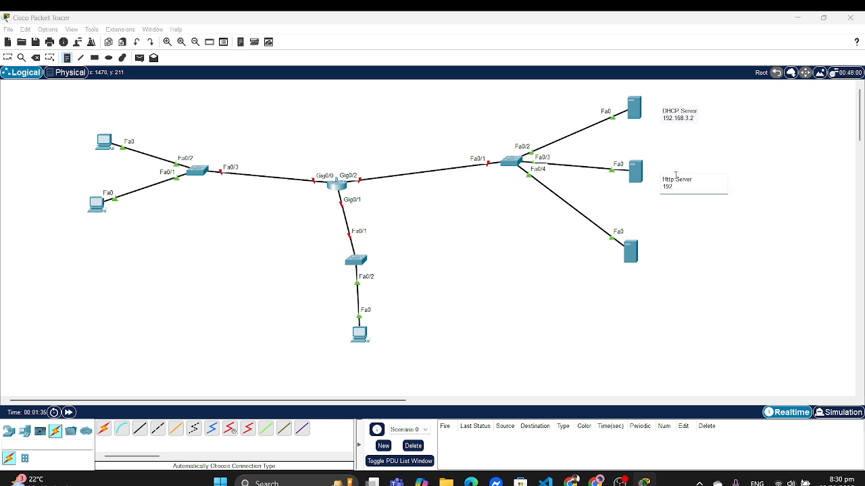
{"action": "type", "text": "192.168.3.3"}
Step: Add a two-line note beside the bottom server reading "DNS Server" and "192.168.3.4"
{"action": "left_click", "coordinate": [647, 254]}
{"action": "type", "text": "D"}
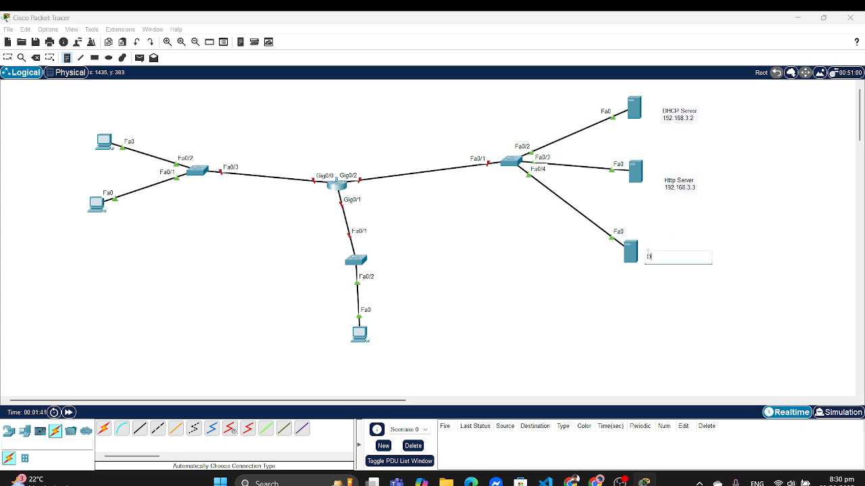
{"action": "type", "text": "NS Server"}
{"action": "key", "text": "Return"}
{"action": "type", "text": "192.168.3.4"}
Step: Add a default gateway note reading "DG:192.168.3.1" above the right-hand switch
{"action": "left_click", "coordinate": [491, 127]}
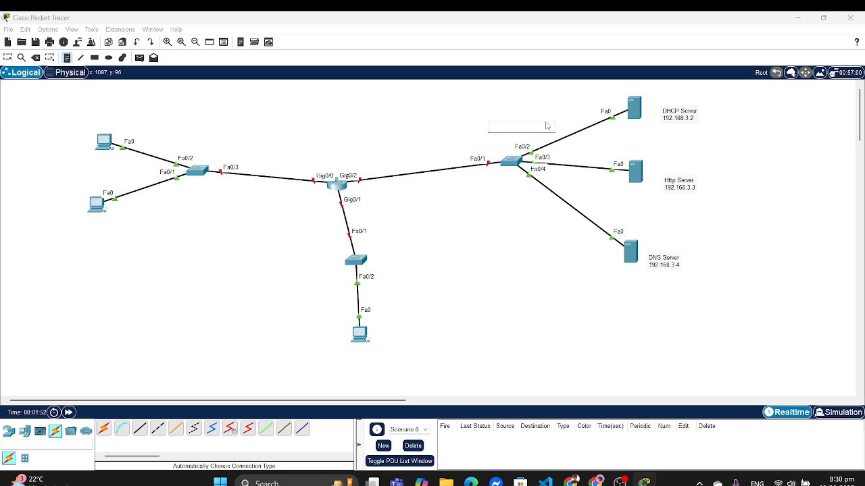
{"action": "type", "text": "C"}
{"action": "key", "text": "BackSpace"}
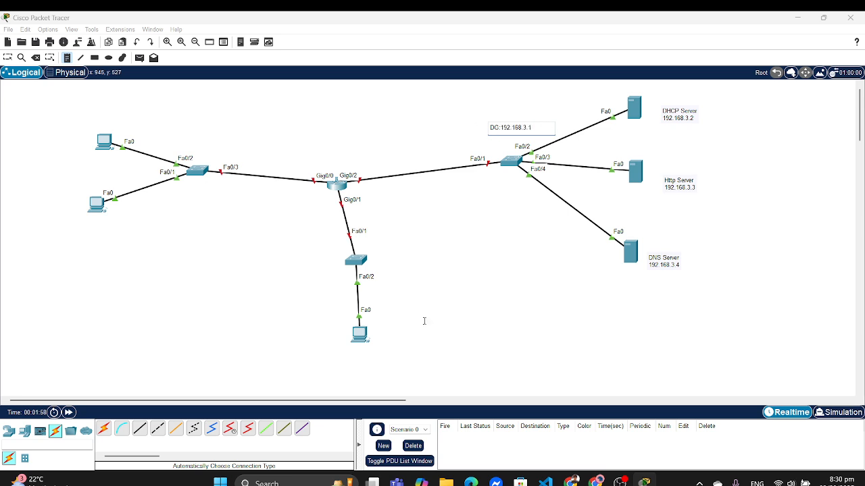
Step: Assign the DHCP server the static IPv4 address 192.168.3.3 with subnet mask 255.255.255.0
{"action": "key", "text": "Escape"}
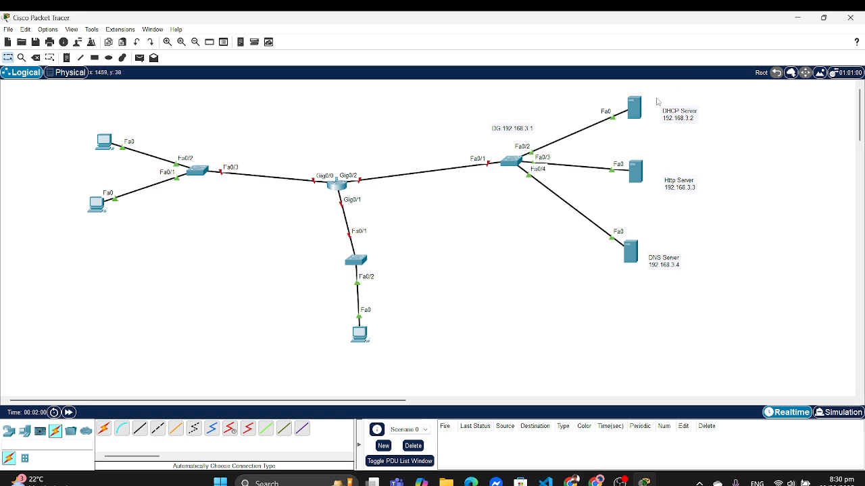
{"action": "mouse_move", "coordinate": [637, 107]}
{"action": "left_click", "coordinate": [635, 116]}
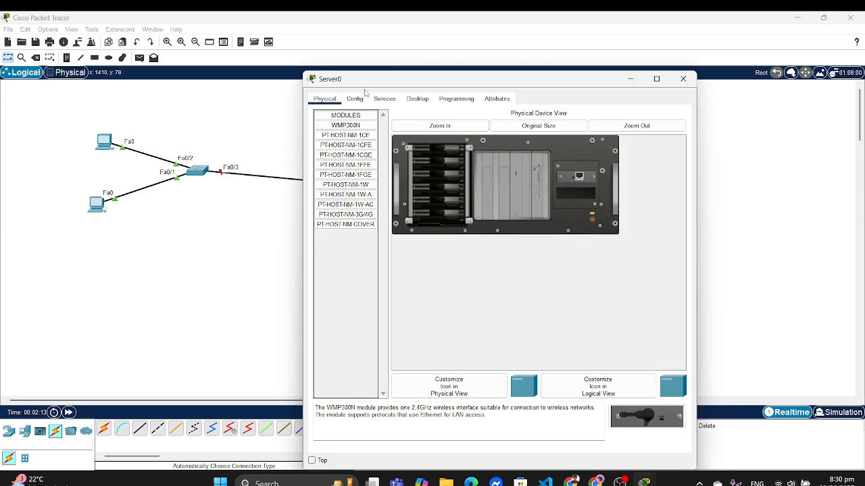
{"action": "left_click", "coordinate": [384, 100]}
{"action": "left_click", "coordinate": [416, 101]}
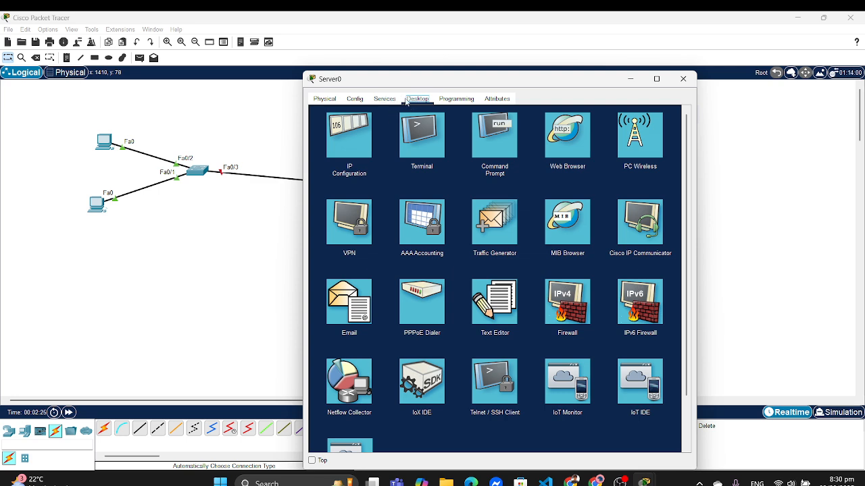
{"action": "left_click", "coordinate": [354, 157]}
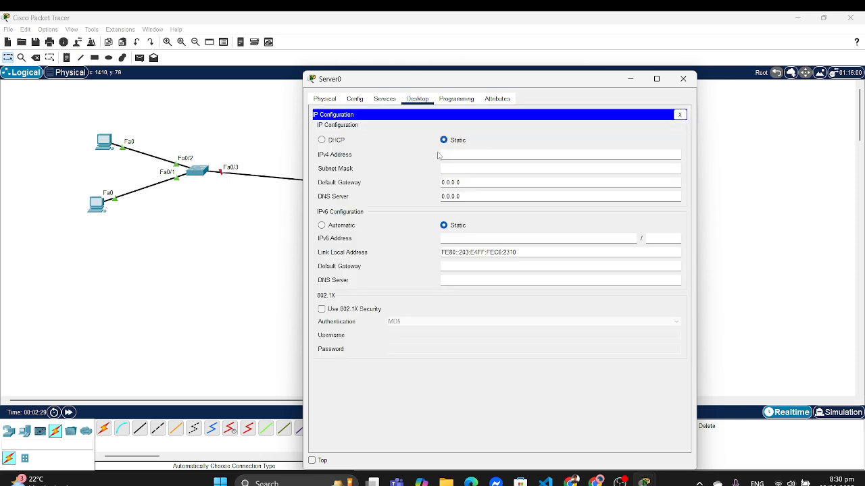
{"action": "left_click", "coordinate": [483, 156]}
{"action": "type", "text": "192.168.3.3"}
{"action": "left_click", "coordinate": [570, 168]}
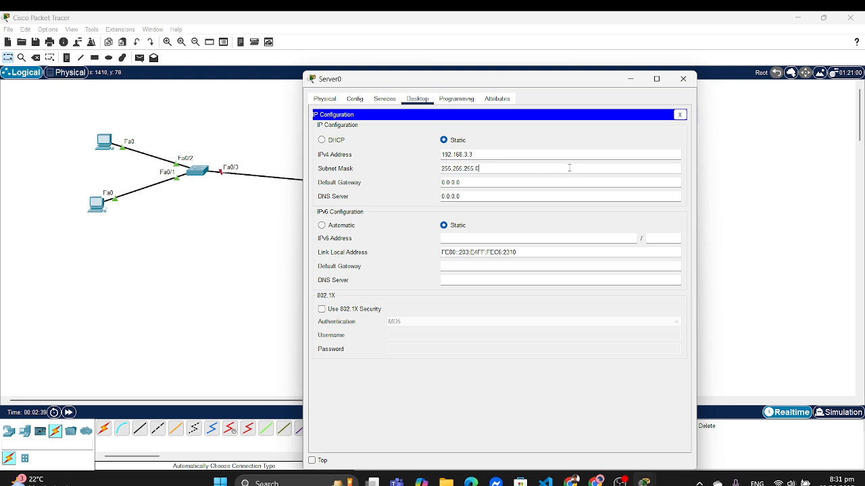
Step: Set the DHCP server's default gateway to 192.168.3.1 and correct its IPv4 address to 192.168.3.2
{"action": "left_click", "coordinate": [504, 185]}
{"action": "key", "text": "BackSpace"}
{"action": "key", "text": "BackSpace"}
{"action": "key", "text": "BackSpace"}
{"action": "key", "text": "BackSpace"}
{"action": "key", "text": "BackSpace"}
{"action": "type", "text": "19"}
{"action": "left_click_drag", "start_coordinate": [538, 79], "coordinate": [344, 82]}
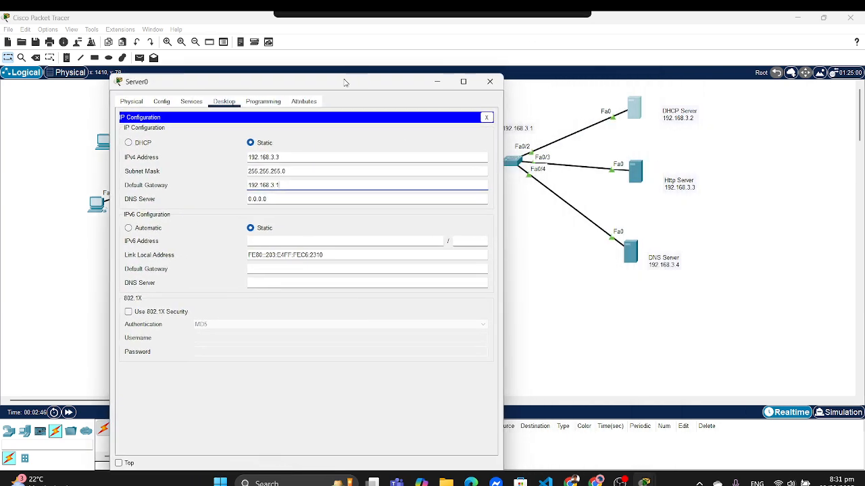
{"action": "left_click", "coordinate": [315, 154]}
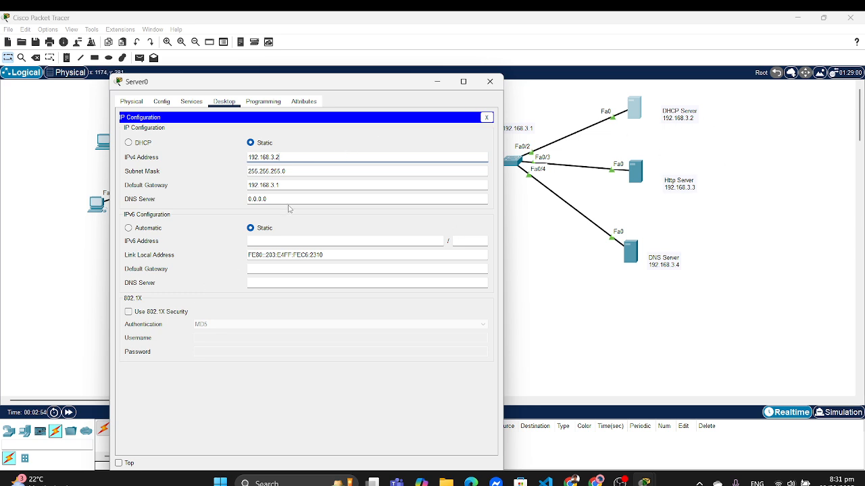
{"action": "left_click", "coordinate": [487, 119]}
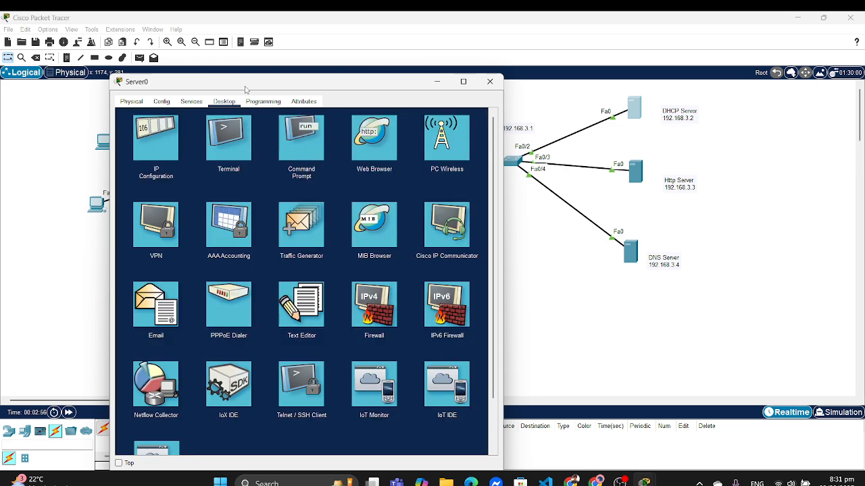
Step: Turn on the DHCP service on the DHCP server
{"action": "left_click", "coordinate": [191, 101]}
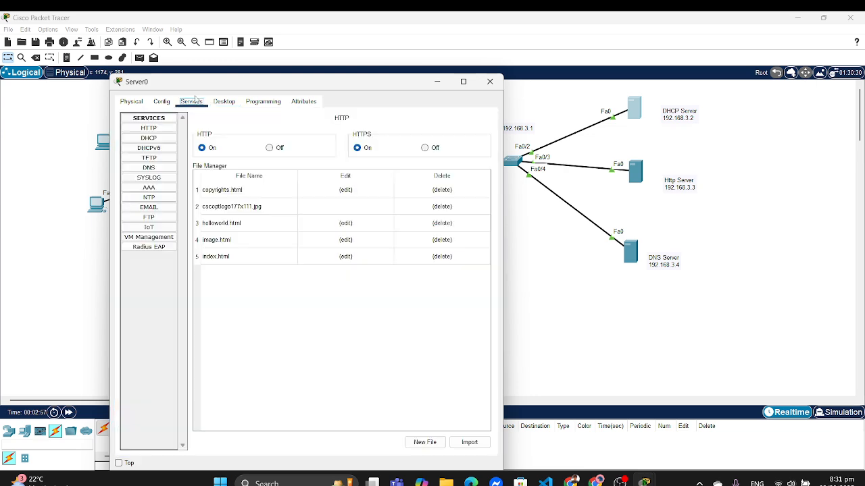
{"action": "left_click", "coordinate": [158, 139]}
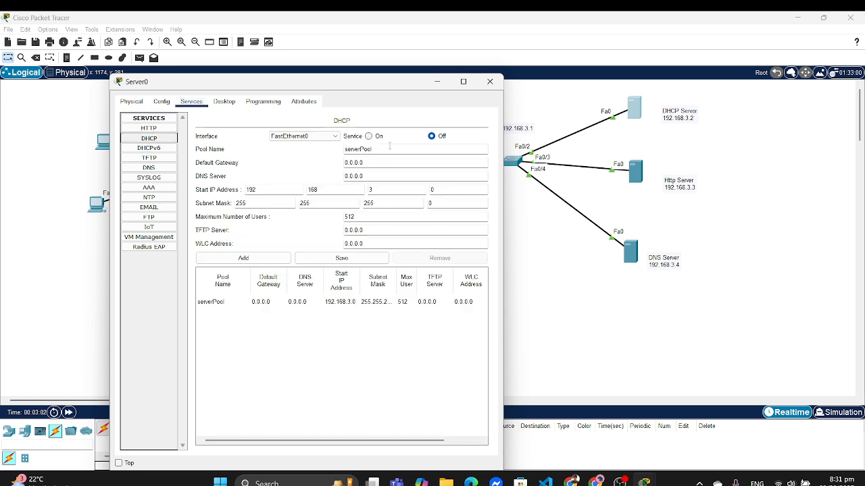
{"action": "left_click", "coordinate": [377, 136]}
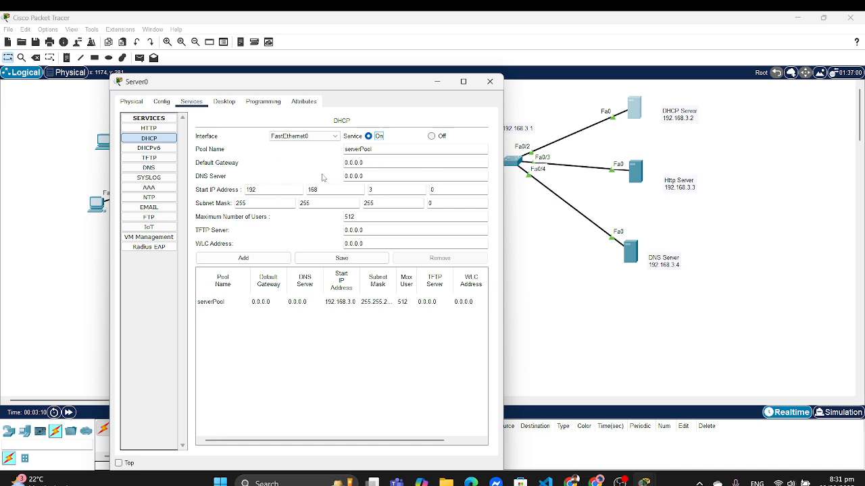
Step: Set the start IP address of the default serverPool to 0.0.0.0
{"action": "left_click", "coordinate": [260, 193]}
{"action": "key", "text": "BackSpace"}
{"action": "type", "text": "0.0.0.0"}
Step: Set serverPool's subnet mask to 0.0.0.0 and its maximum number of users to 0, and save the pool
{"action": "key", "text": "Tab"}
{"action": "type", "text": "0"}
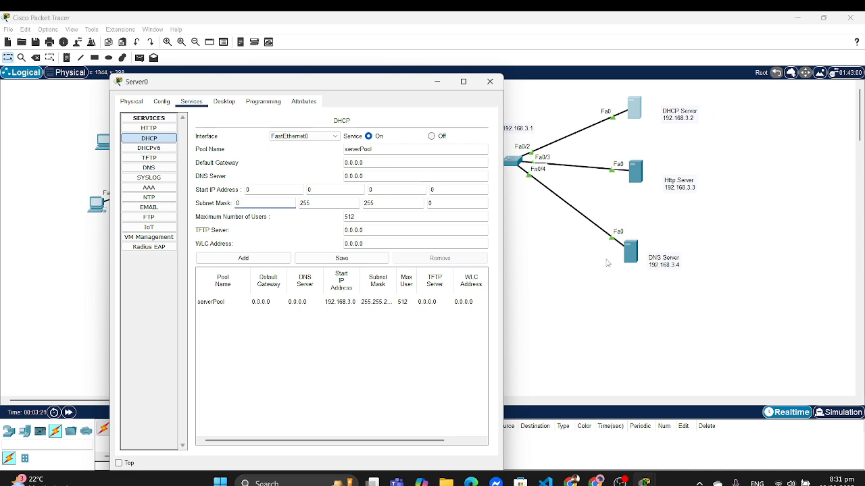
{"action": "left_click", "coordinate": [322, 200]}
{"action": "key", "text": "BackSpace"}
{"action": "key", "text": "BackSpace"}
{"action": "type", "text": "0"}
{"action": "key", "text": "Tab"}
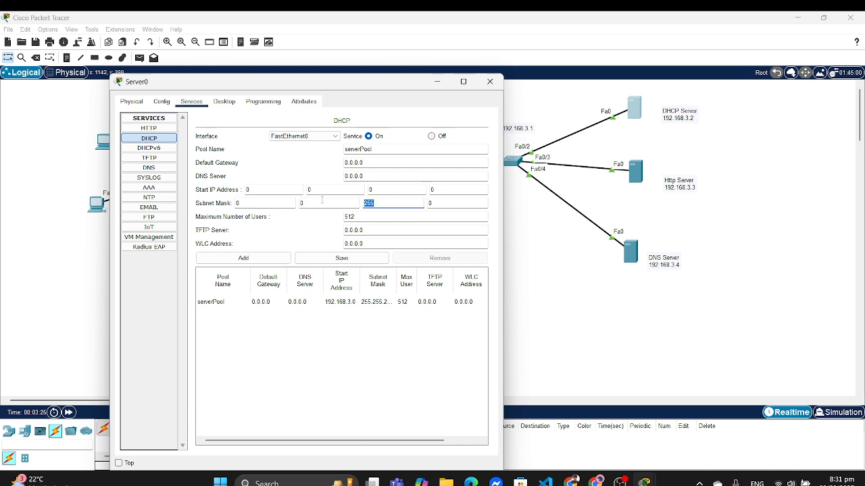
{"action": "type", "text": "0"}
{"action": "key", "text": "Tab"}
{"action": "type", "text": "0"}
{"action": "key", "text": "Tab"}
{"action": "type", "text": "0"}
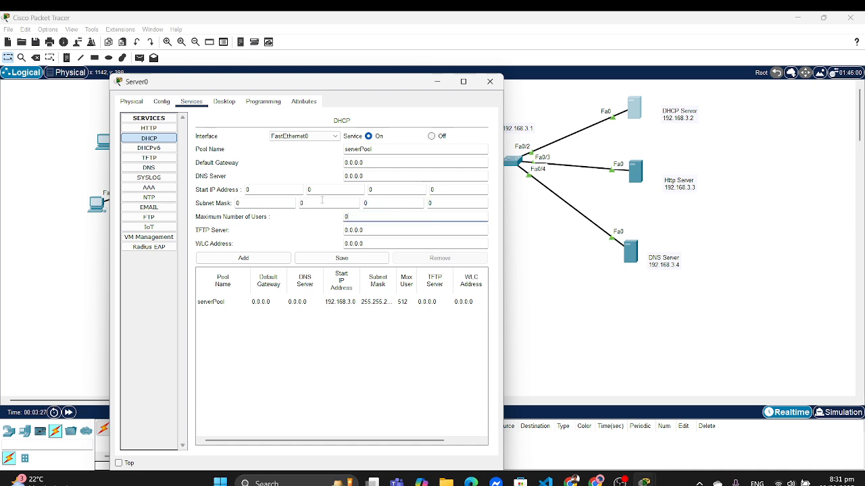
{"action": "left_click", "coordinate": [350, 259]}
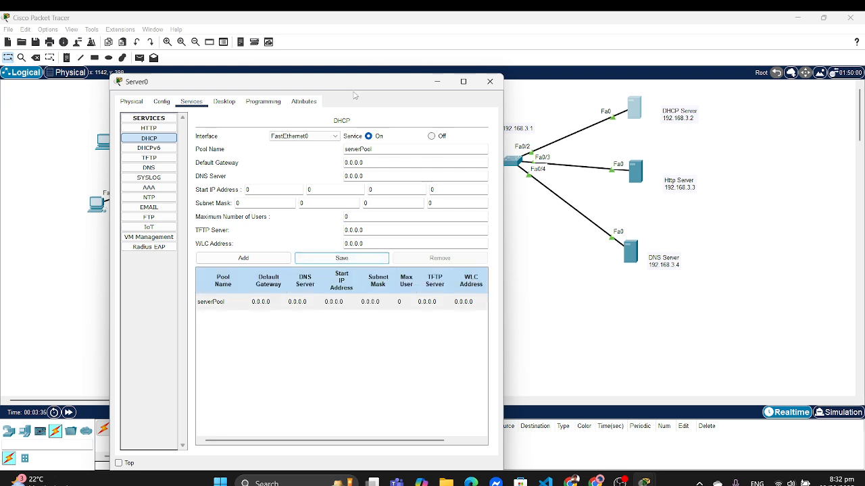
Step: Replace the pool name with "A" for a new DHCP pool
{"action": "left_click", "coordinate": [371, 149]}
{"action": "key", "text": "BackSpace"}
{"action": "key", "text": "BackSpace"}
{"action": "key", "text": "BackSpace"}
{"action": "key", "text": "BackSpace"}
{"action": "key", "text": "BackSpace"}
{"action": "key", "text": "BackSpace"}
{"action": "key", "text": "BackSpace"}
{"action": "key", "text": "BackSpace"}
{"action": "key", "text": "BackSpace"}
{"action": "key", "text": "BackSpace"}
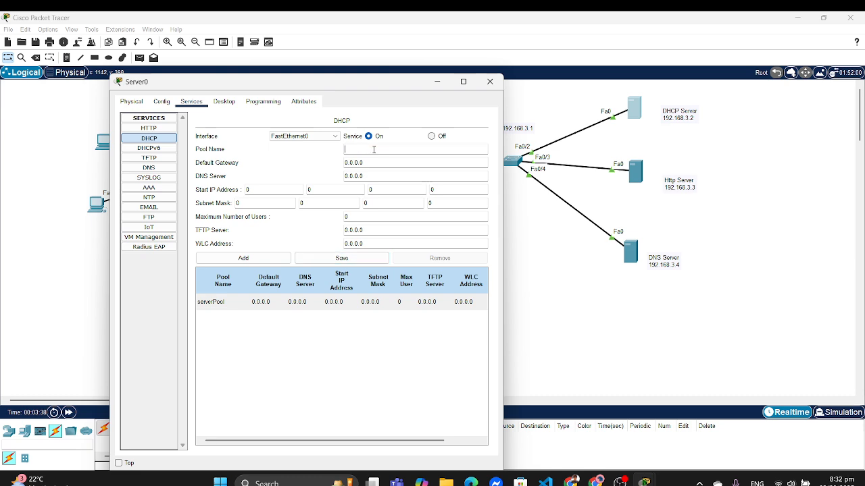
{"action": "type", "text": "A"}
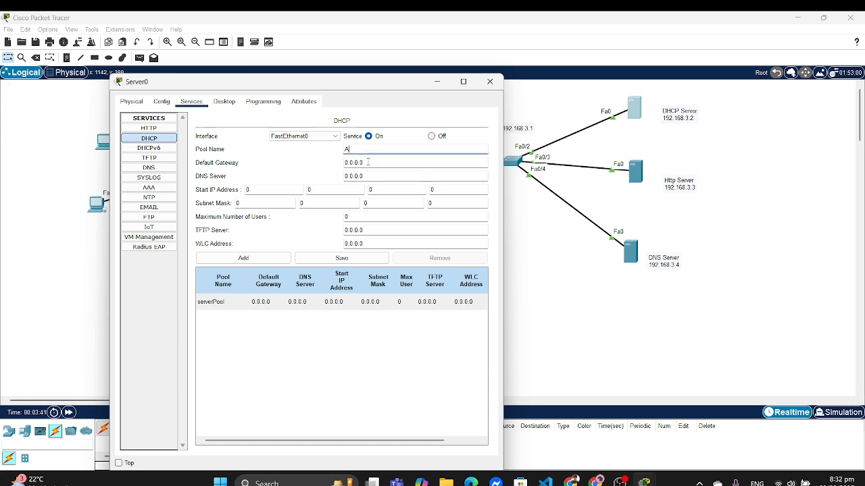
Step: Set the default gateway of pool A to 192.168.1.1
{"action": "left_click_drag", "start_coordinate": [368, 87], "coordinate": [669, 94]}
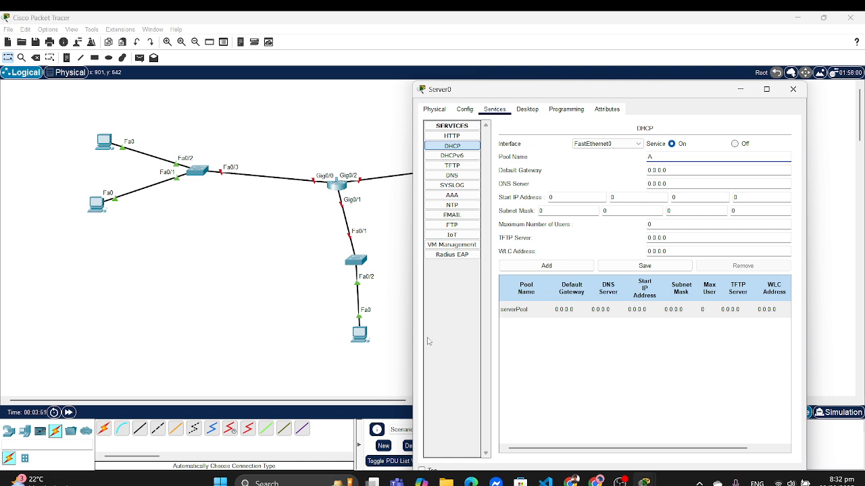
{"action": "left_click", "coordinate": [670, 170]}
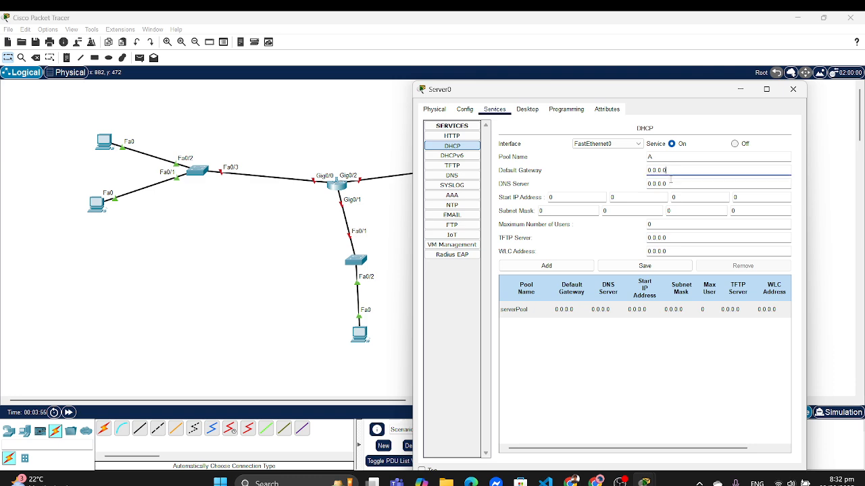
{"action": "key", "text": "BackSpace"}
{"action": "key", "text": "BackSpace"}
{"action": "key", "text": "BackSpace"}
{"action": "key", "text": "BackSpace"}
{"action": "key", "text": "BackSpace"}
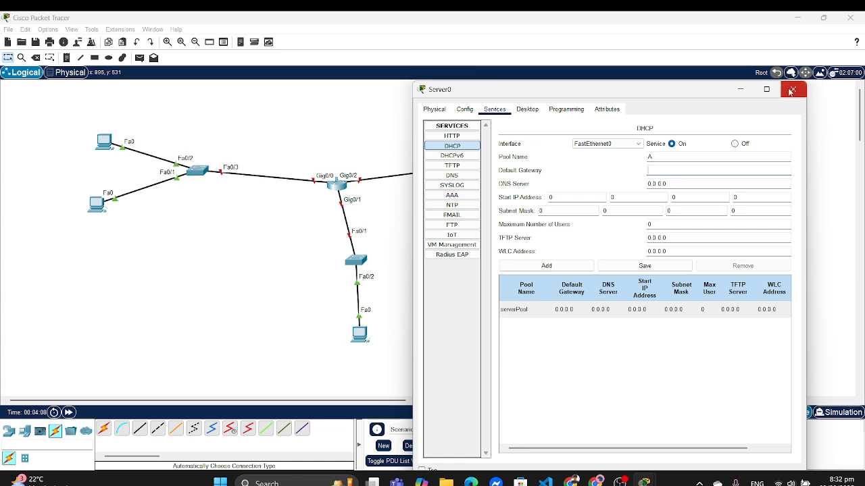
{"action": "left_click", "coordinate": [685, 167]}
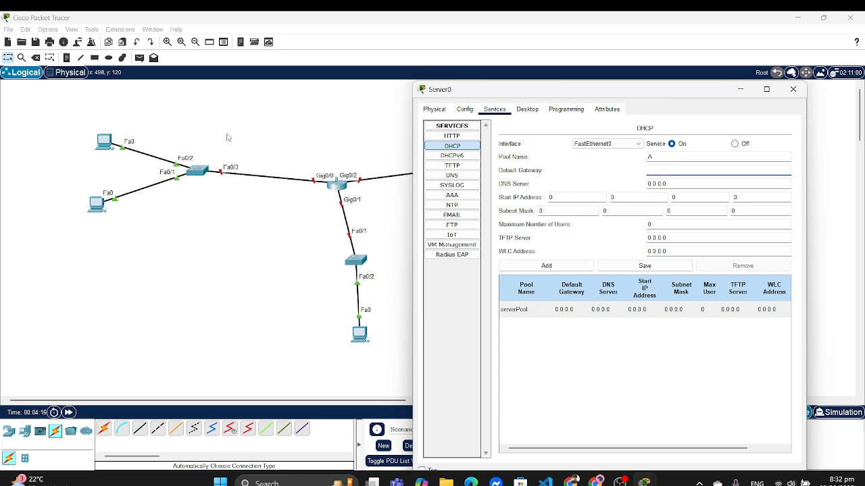
{"action": "type", "text": "192.168.1.1"}
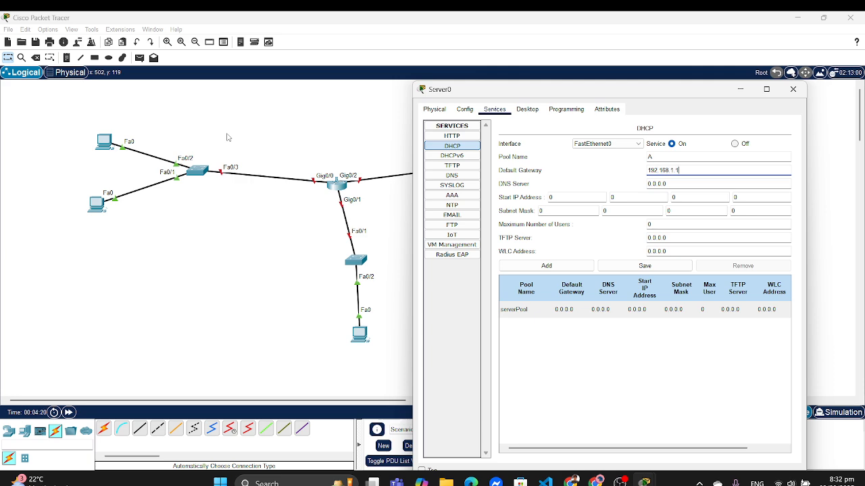
Step: Set pool A's start IP address to 192.168.1.0 and its subnet mask to 255.255.255.0
{"action": "left_click", "coordinate": [569, 204]}
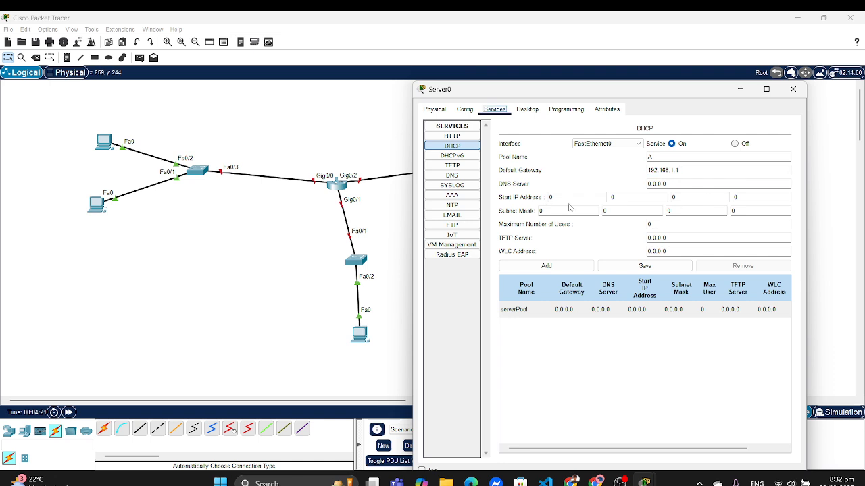
{"action": "left_click", "coordinate": [570, 197]}
{"action": "type", "text": "192.168.1.0"}
{"action": "key", "text": "Tab"}
{"action": "type", "text": "255.255.25"}
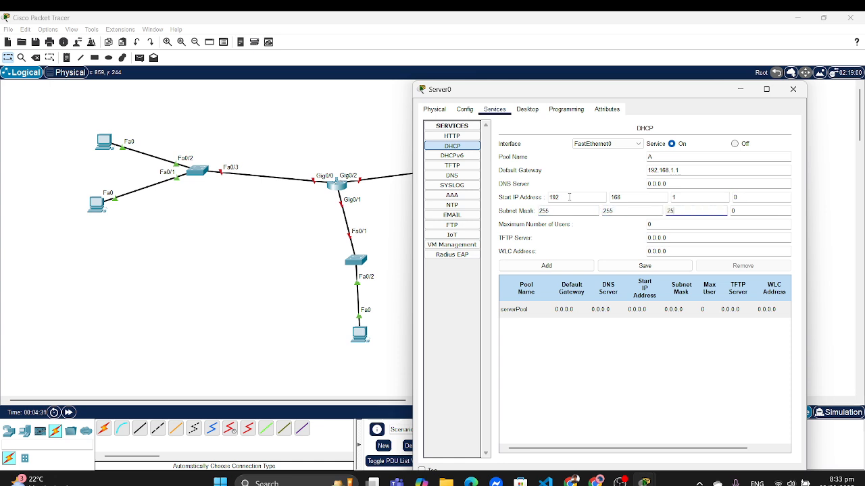
{"action": "type", "text": "5."}
Step: Limit pool A to 200 users and add it to the DHCP pool list
{"action": "key", "text": "Tab"}
{"action": "key", "text": "BackSpace"}
{"action": "type", "text": "200"}
{"action": "left_click", "coordinate": [569, 267]}
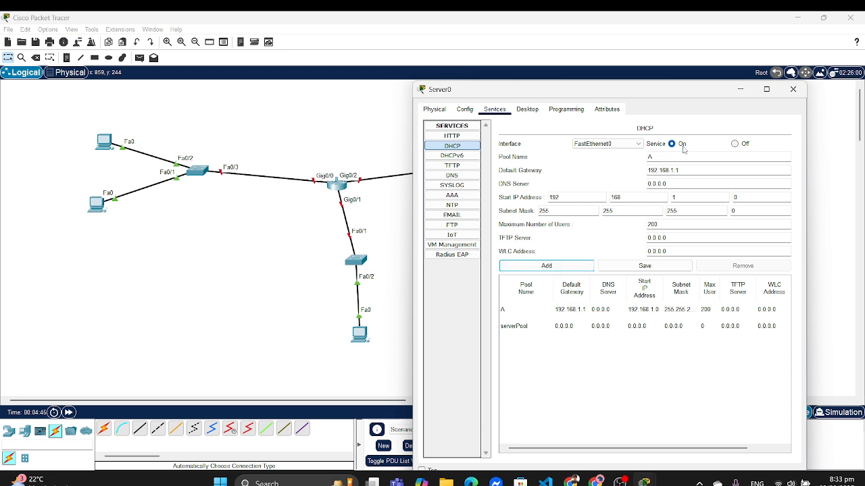
Step: Add a DHCP pool named "B" with default gateway 192.168.2.1 and start IP address 192.168.2.0, and close the server's window
{"action": "left_click", "coordinate": [685, 154]}
{"action": "type", "text": "B"}
{"action": "left_click", "coordinate": [678, 171]}
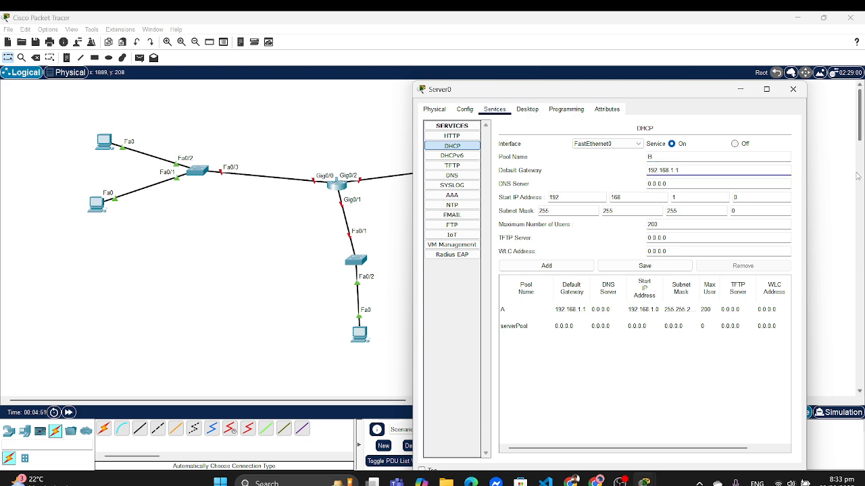
{"action": "key", "text": "BackSpace"}
{"action": "type", "text": "2"}
{"action": "left_click", "coordinate": [704, 195]}
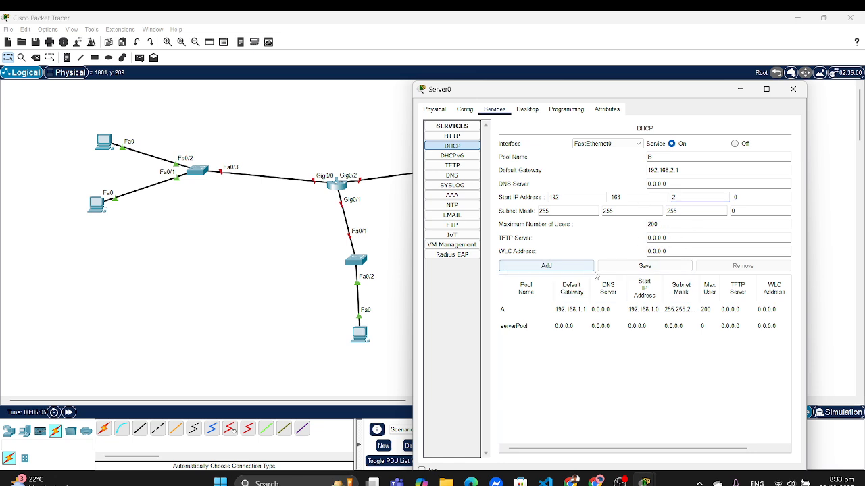
{"action": "left_click", "coordinate": [552, 268]}
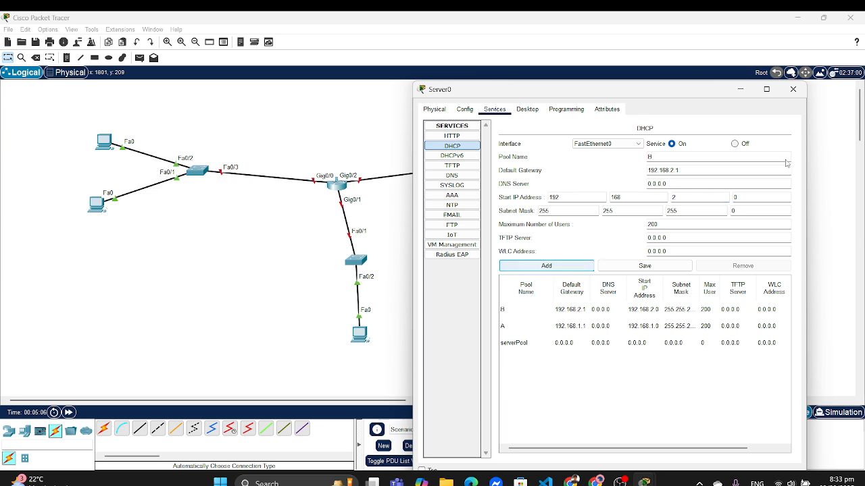
{"action": "left_click", "coordinate": [794, 91]}
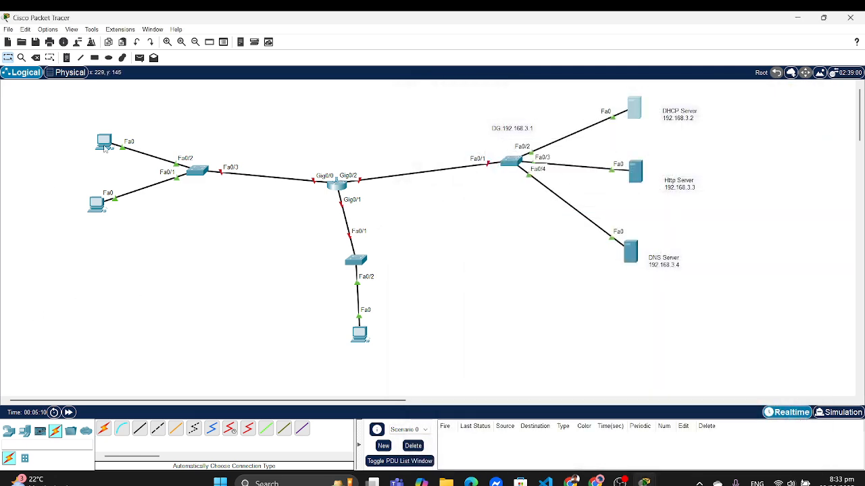
Step: Switch PC0's IPv4 configuration to DHCP and close its window
{"action": "mouse_move", "coordinate": [105, 148]}
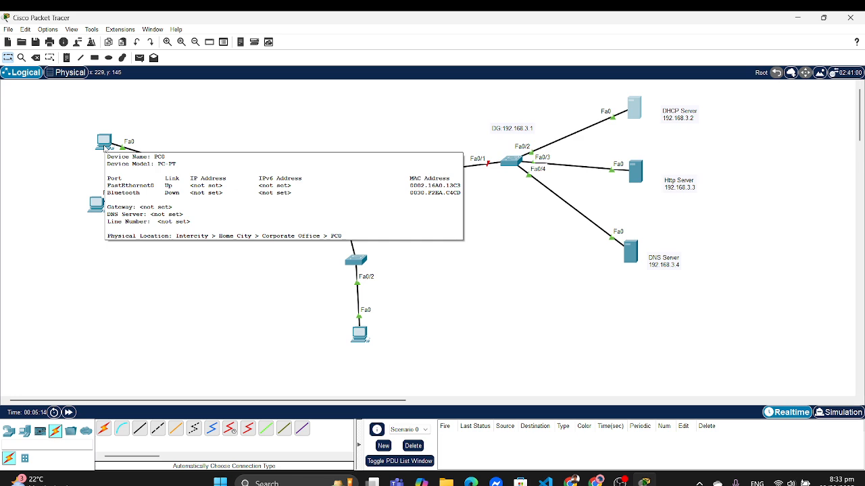
{"action": "left_click", "coordinate": [105, 145]}
{"action": "left_click", "coordinate": [354, 98]}
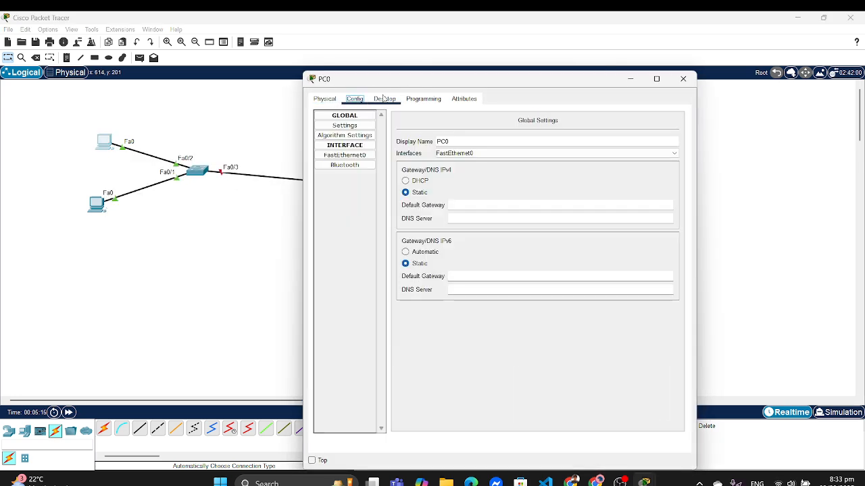
{"action": "left_click", "coordinate": [384, 99]}
{"action": "left_click", "coordinate": [346, 127]}
{"action": "left_click", "coordinate": [336, 152]}
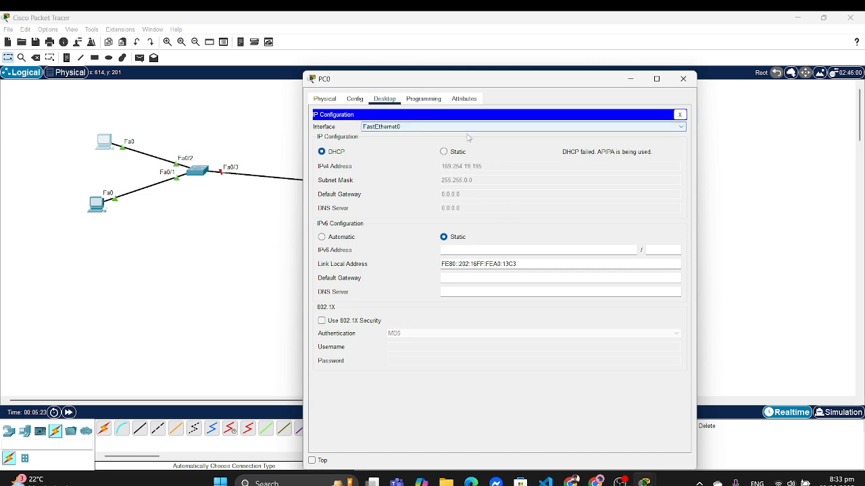
{"action": "left_click", "coordinate": [445, 153]}
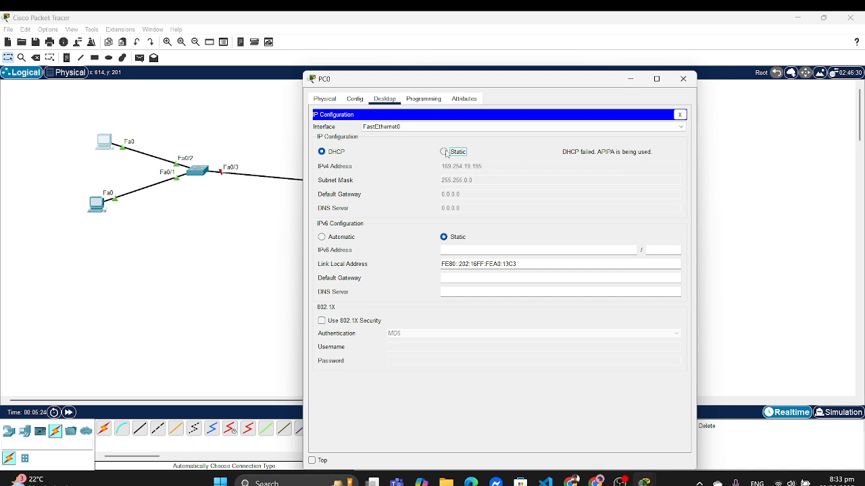
{"action": "left_click", "coordinate": [322, 151]}
{"action": "left_click", "coordinate": [684, 80]}
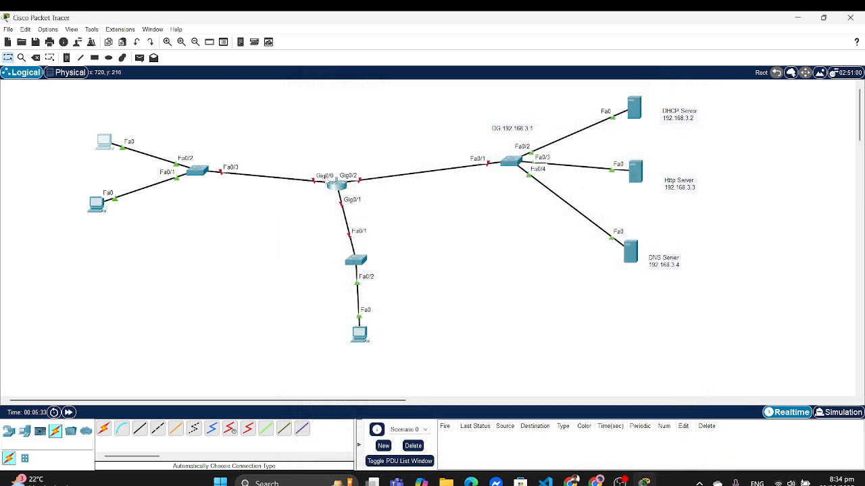
Step: Open Router0's command line, enter privileged mode with "EN" and start global configuration with "config t"
{"action": "left_click", "coordinate": [332, 186]}
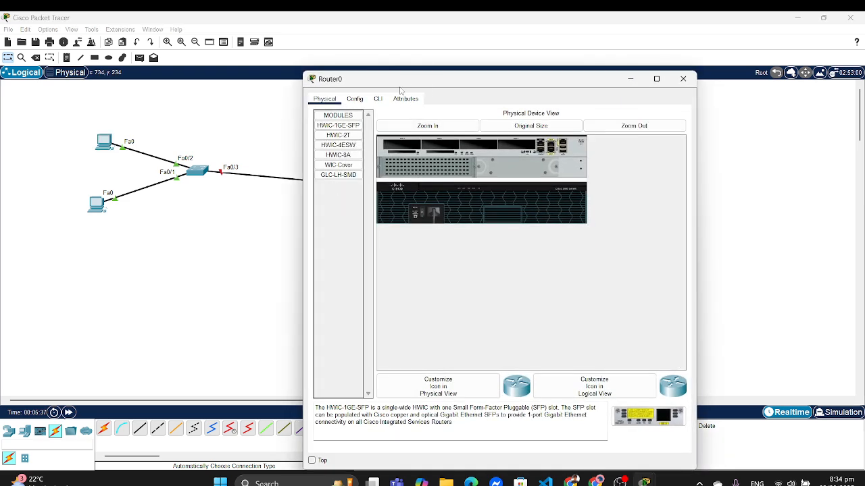
{"action": "left_click", "coordinate": [354, 99]}
{"action": "left_click", "coordinate": [393, 99]}
{"action": "left_click", "coordinate": [378, 100]}
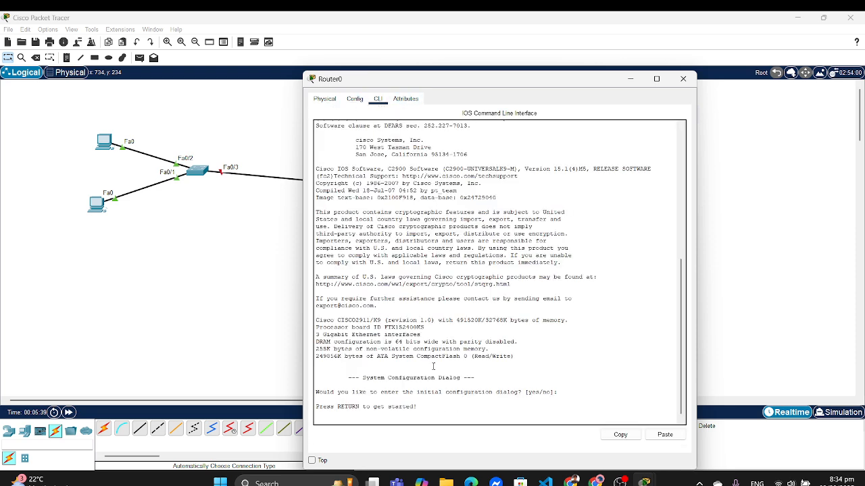
{"action": "key", "text": "Return"}
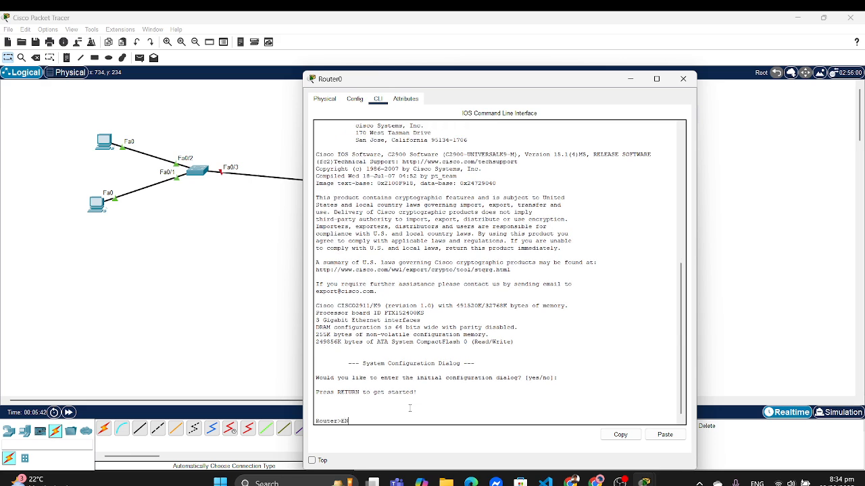
{"action": "key", "text": "Return"}
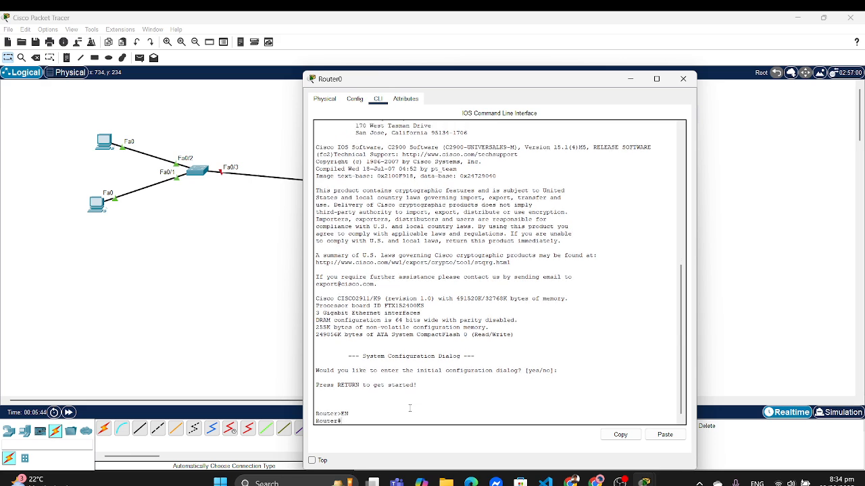
{"action": "type", "text": "config t"}
{"action": "key", "text": "Return"}
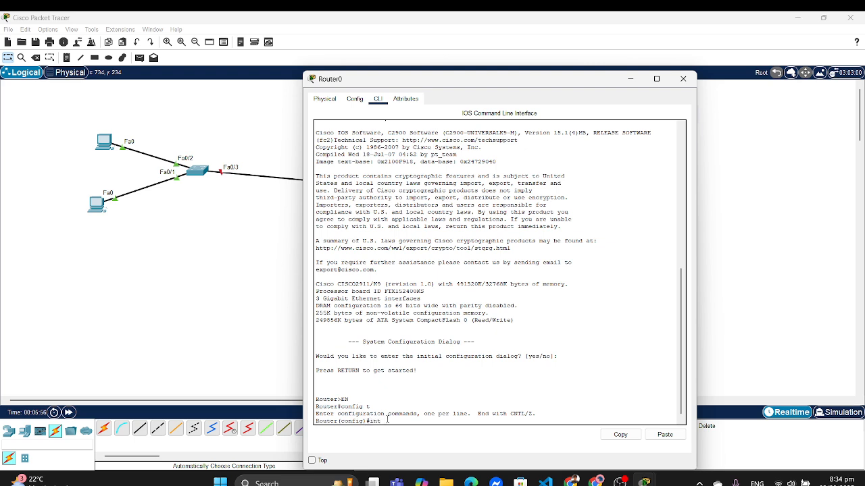
Step: Set 192.168.3.2 as the IP helper address on interface g0/0 and exit the interface configuration
{"action": "type", "text": "int g0/0"}
{"action": "key", "text": "Return"}
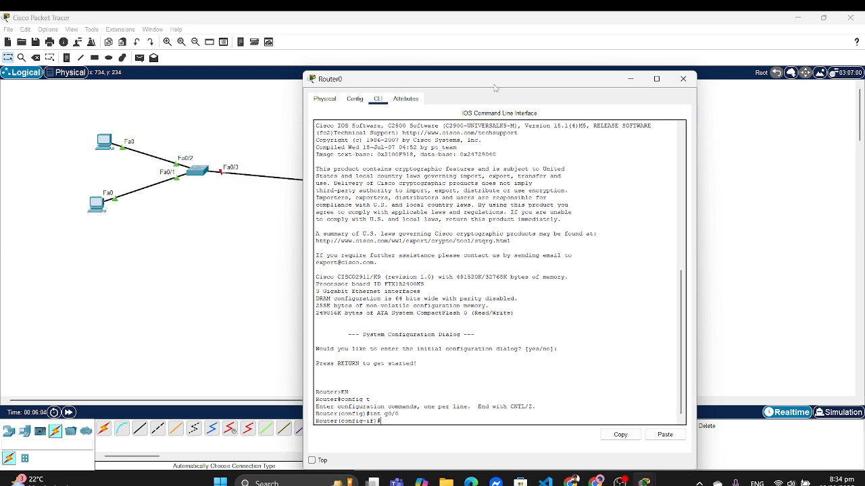
{"action": "left_click_drag", "start_coordinate": [494, 86], "coordinate": [634, 69]}
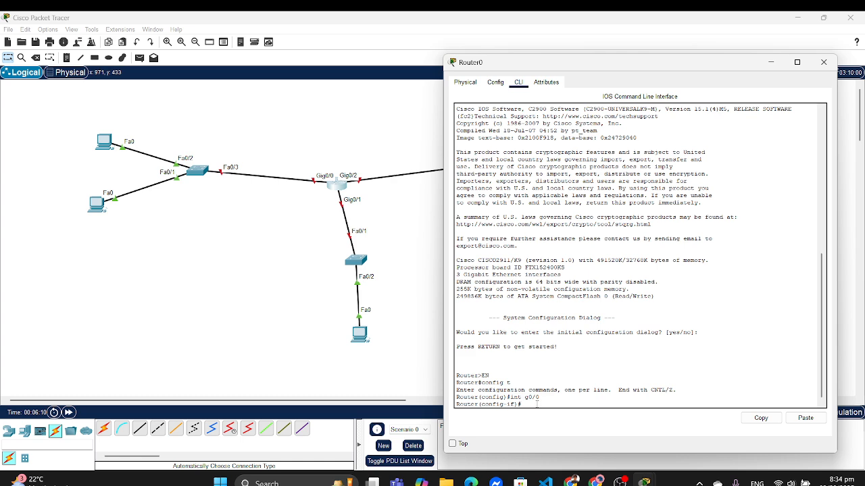
{"action": "type", "text": "ip helper"}
{"action": "key", "text": "Tab"}
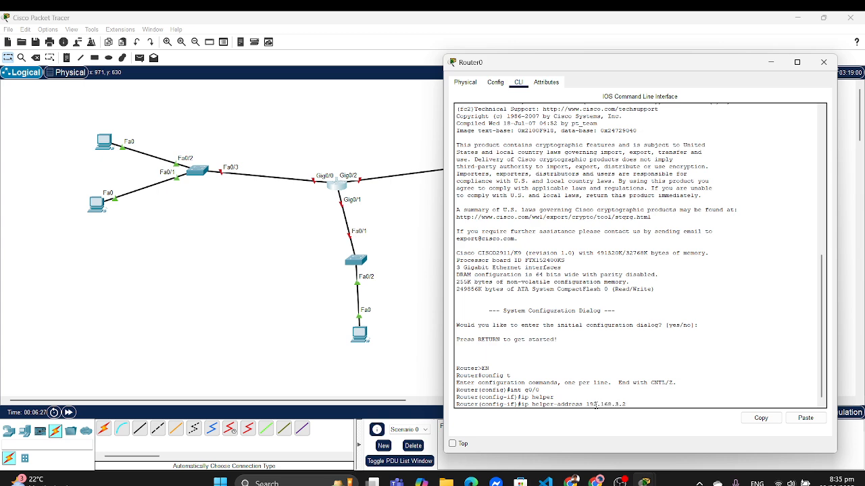
{"action": "key", "text": "Return"}
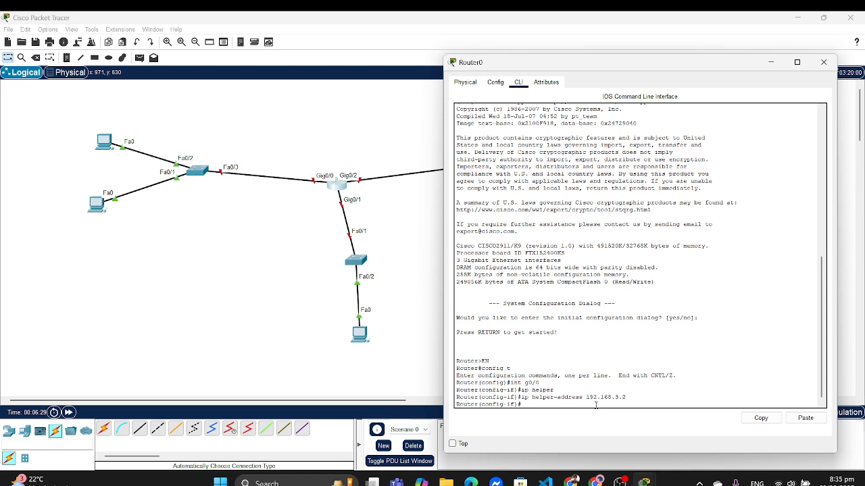
{"action": "type", "text": "exit"}
{"action": "key", "text": "Return"}
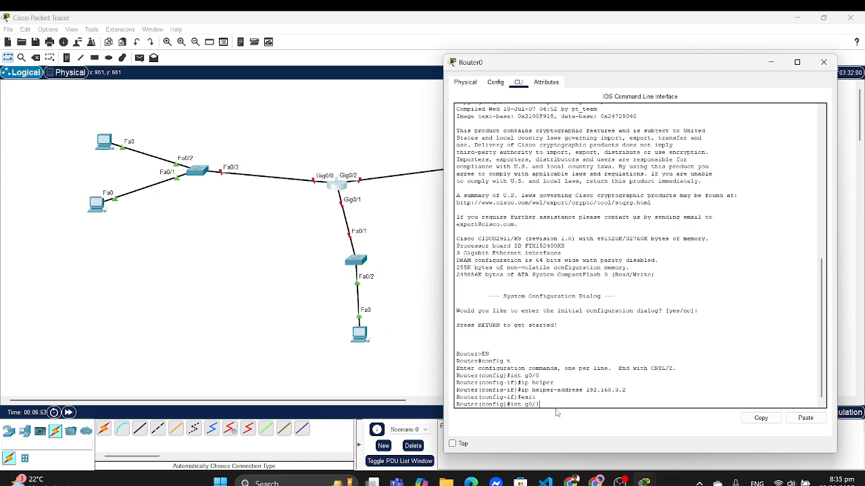
Step: Set 192.168.3.2 as the IP helper address on interface g0/1, enable the interface with "no shutdown" and minimize the router's window
{"action": "key", "text": "Return"}
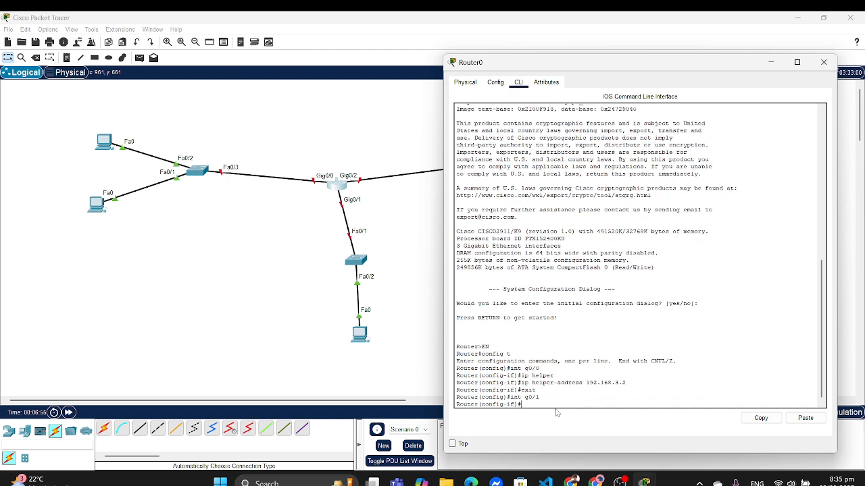
{"action": "type", "text": "ip helper"}
{"action": "key", "text": "Tab"}
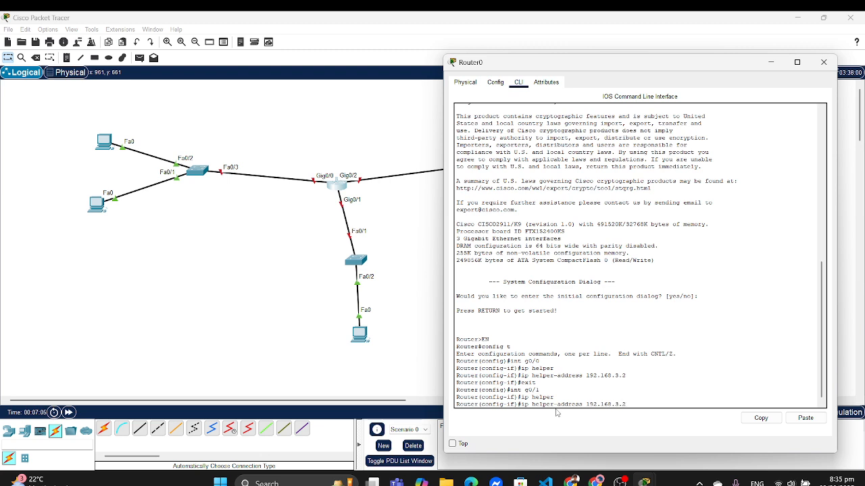
{"action": "key", "text": "Return"}
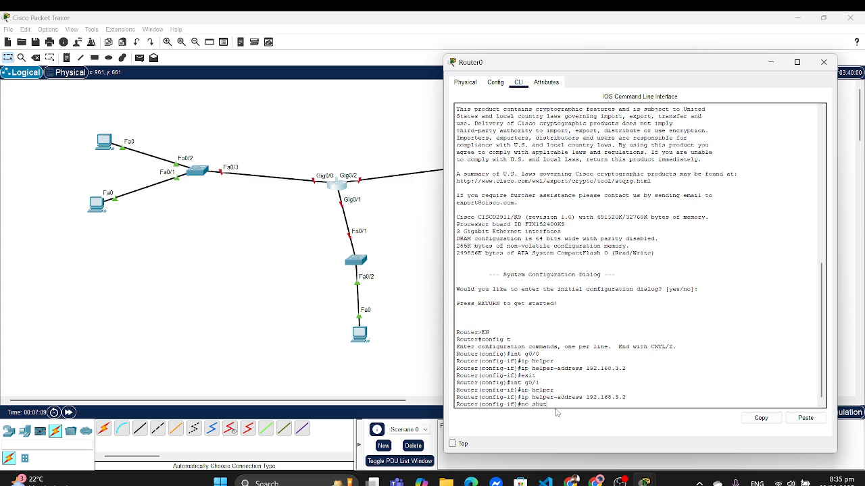
{"action": "type", "text": "no shutdown"}
{"action": "key", "text": "Return"}
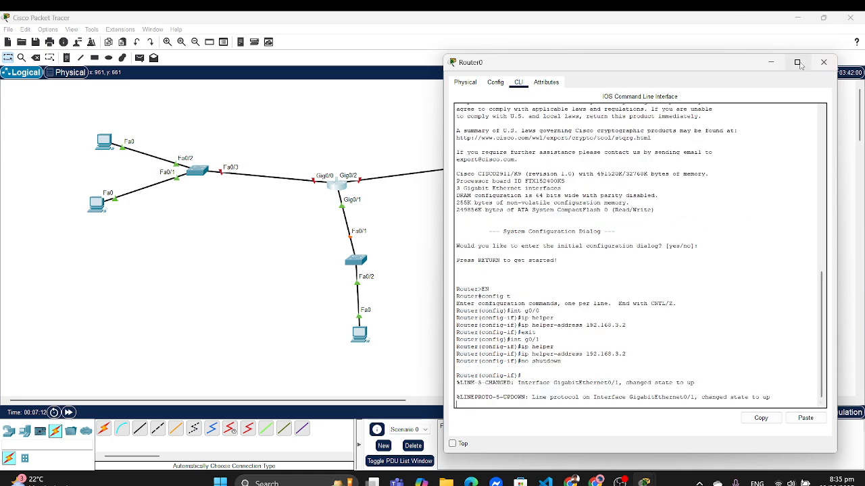
{"action": "left_click", "coordinate": [770, 62]}
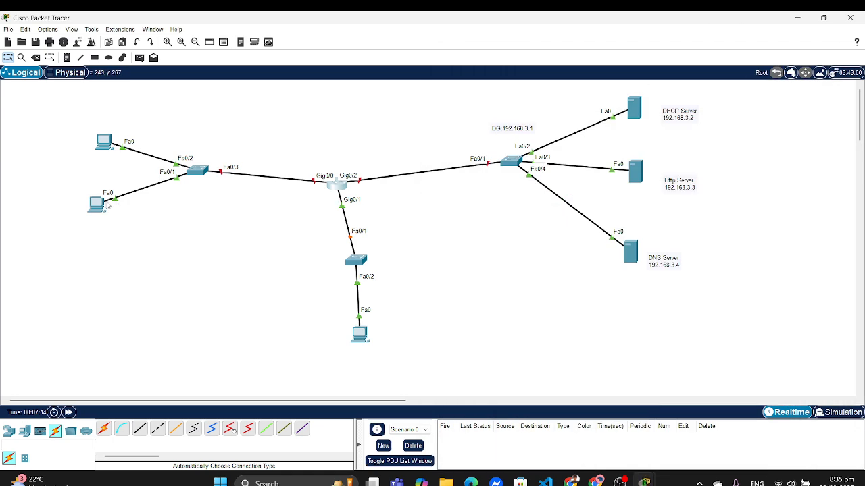
Step: Try to request an address again on PC0 by switching its IPv4 configuration to static and back to DHCP
{"action": "left_click", "coordinate": [107, 143]}
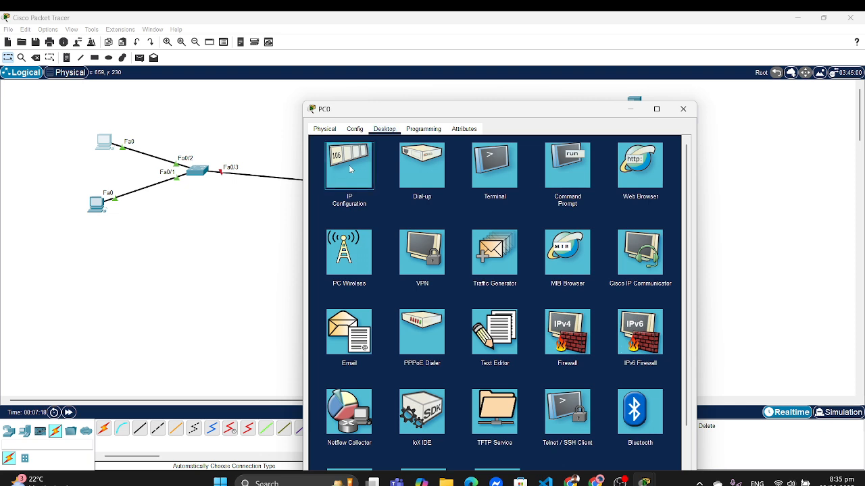
{"action": "left_click", "coordinate": [349, 165]}
{"action": "left_click", "coordinate": [444, 183]}
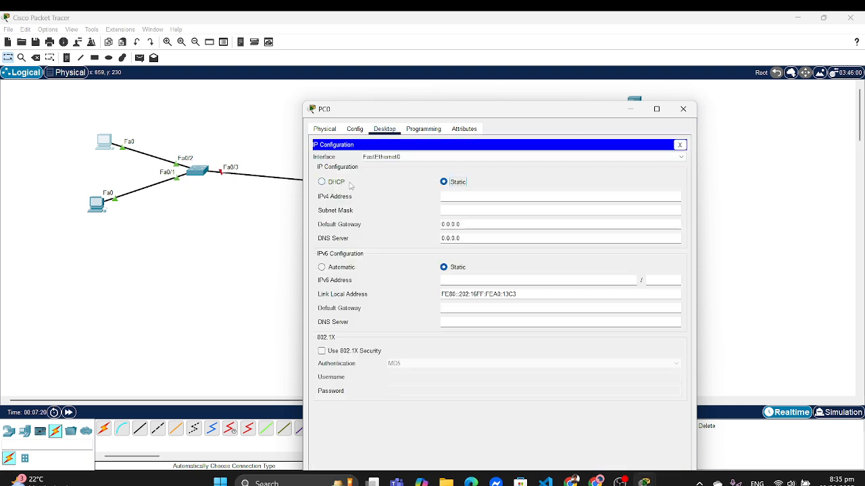
{"action": "left_click", "coordinate": [323, 182]}
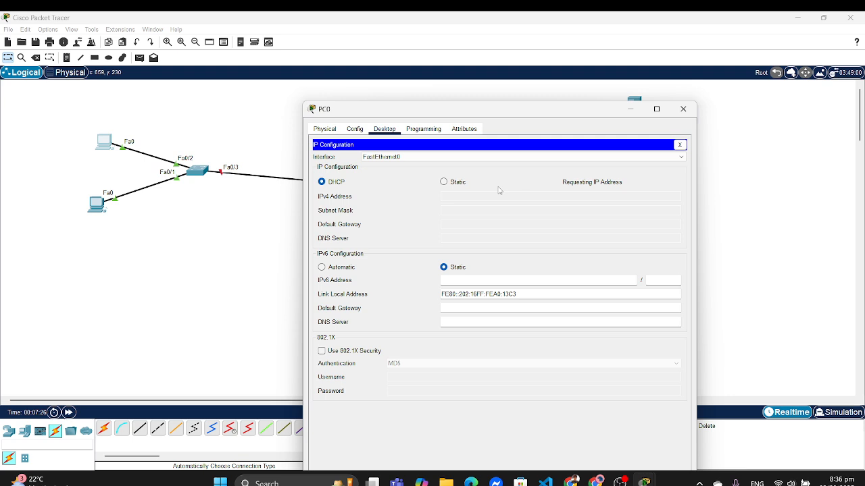
{"action": "left_click", "coordinate": [444, 182]}
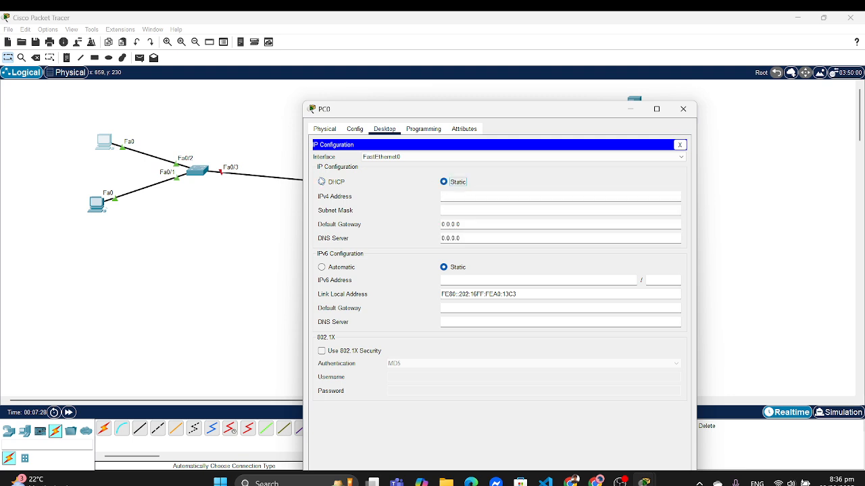
{"action": "left_click", "coordinate": [322, 182]}
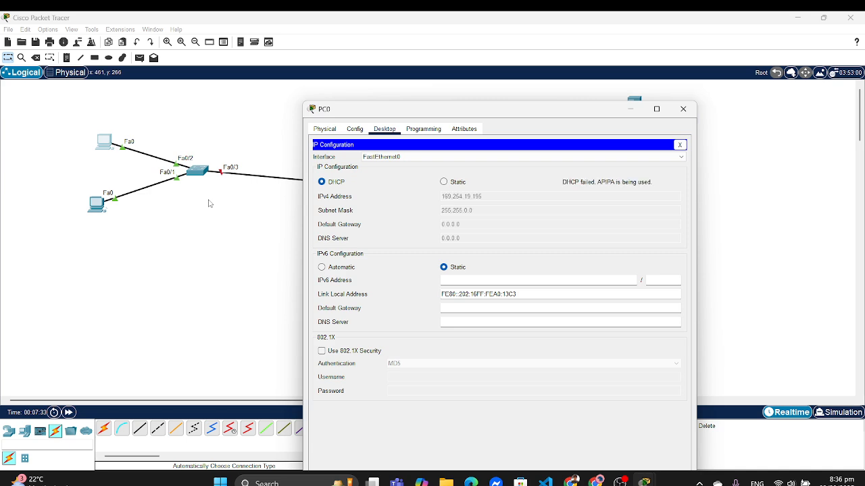
Step: Switch PC1's IPv4 configuration to DHCP and minimize its window
{"action": "left_click", "coordinate": [96, 210]}
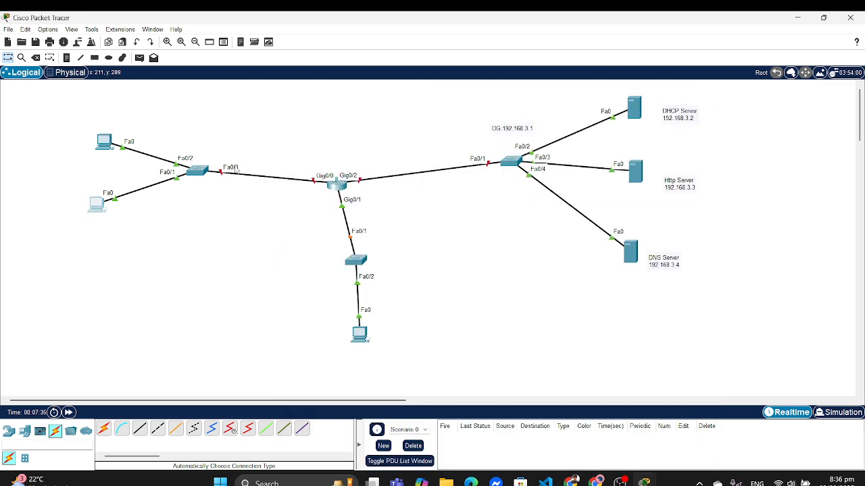
{"action": "left_click", "coordinate": [376, 100]}
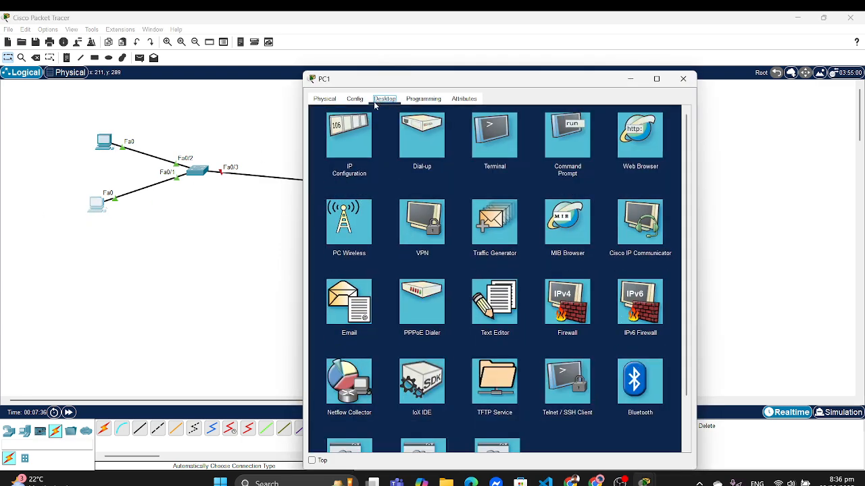
{"action": "left_click", "coordinate": [349, 139]}
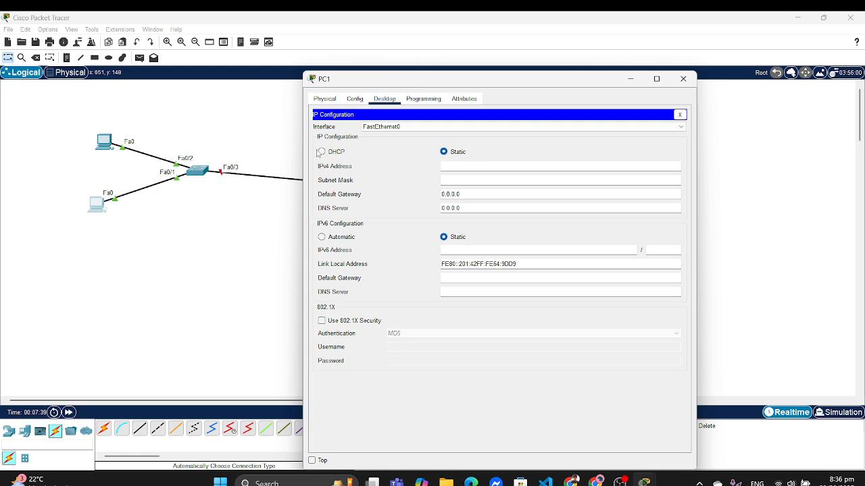
{"action": "left_click", "coordinate": [322, 152]}
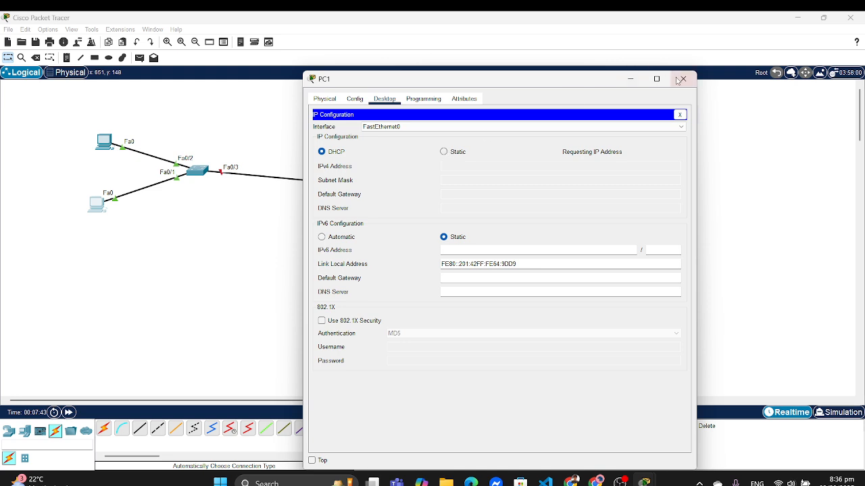
{"action": "left_click", "coordinate": [629, 80]}
Step: Assign Router0's GigabitEthernet0/0 the address 192.168.1.1 with subnet mask 255.255.255.0 and turn the port on
{"action": "left_click", "coordinate": [337, 185]}
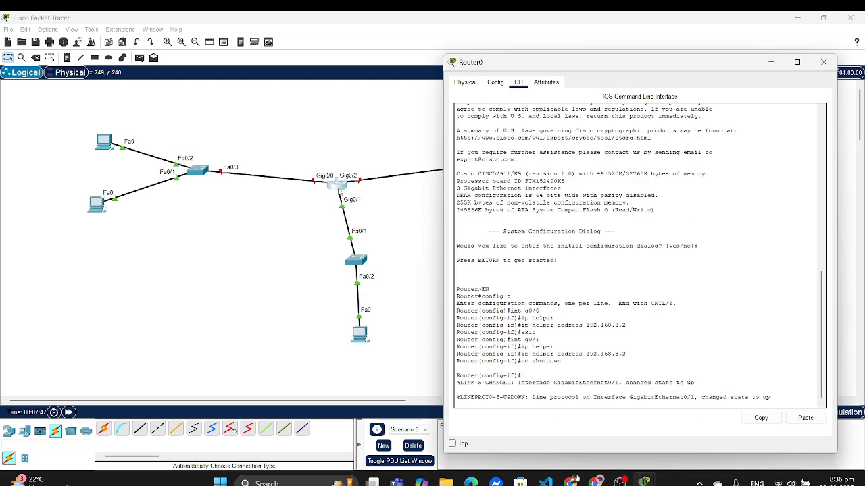
{"action": "left_click", "coordinate": [495, 82]}
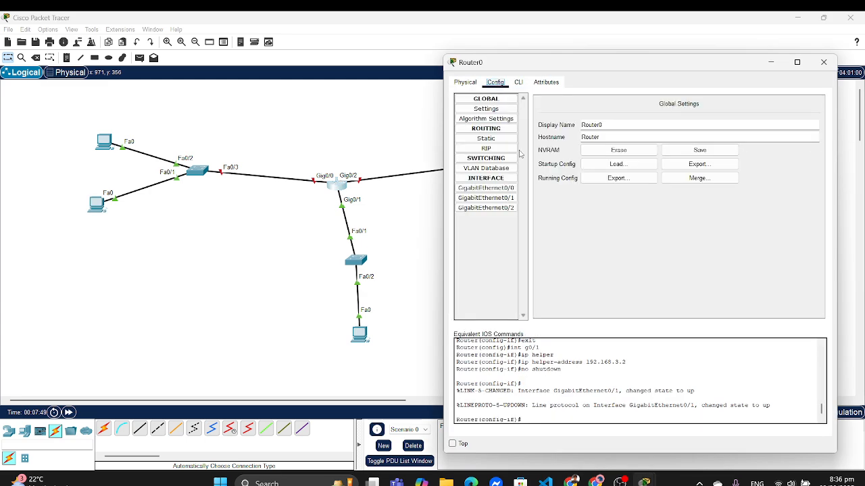
{"action": "left_click", "coordinate": [485, 188]}
{"action": "left_click_drag", "start_coordinate": [687, 67], "coordinate": [362, 103]}
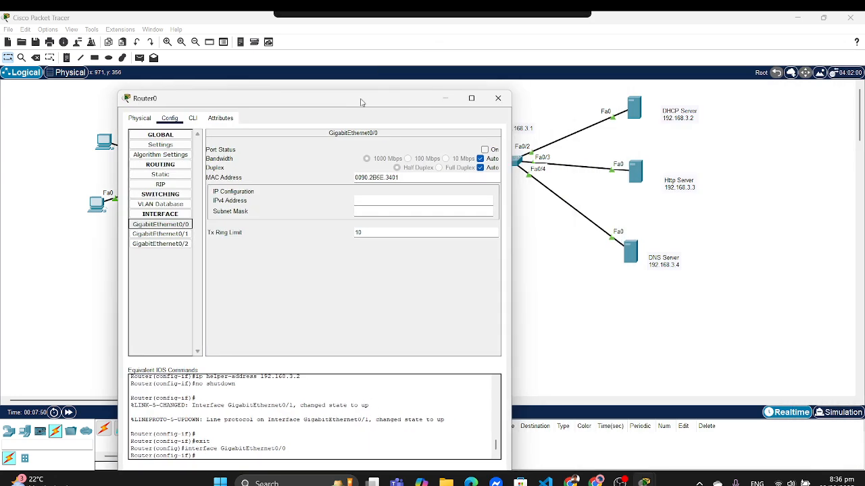
{"action": "left_click", "coordinate": [389, 200]}
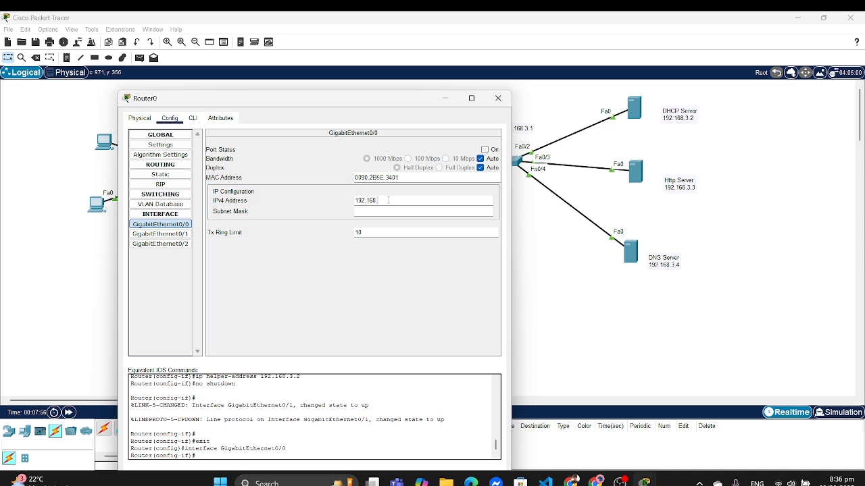
{"action": "key", "text": "Tab"}
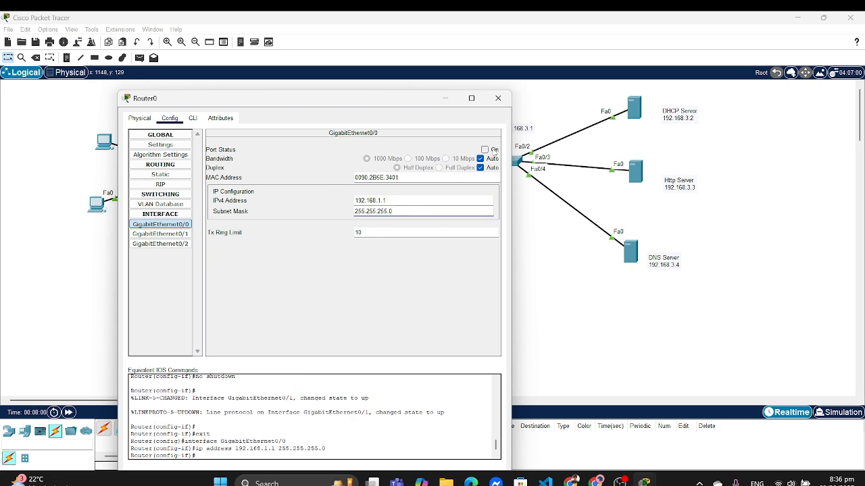
{"action": "left_click", "coordinate": [484, 150]}
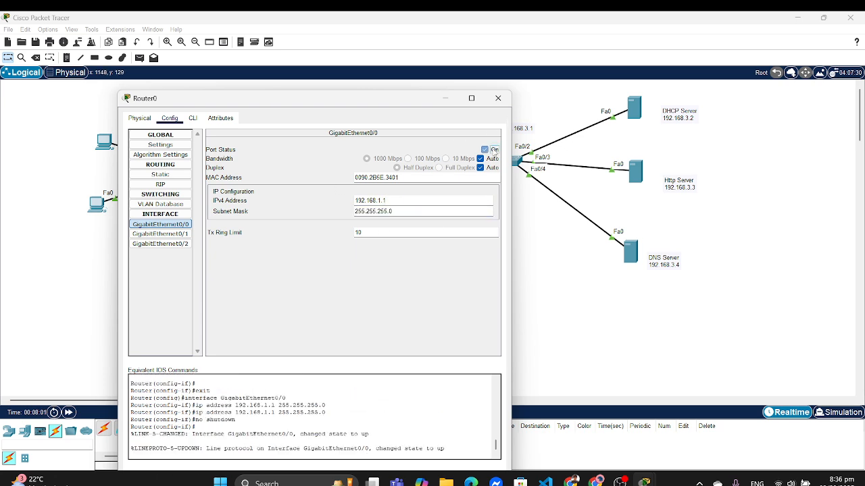
Step: Assign Router0's GigabitEthernet0/1 the address 192.168.2.1 with subnet mask 255.255.255.0
{"action": "left_click", "coordinate": [160, 234]}
{"action": "left_click", "coordinate": [387, 204]}
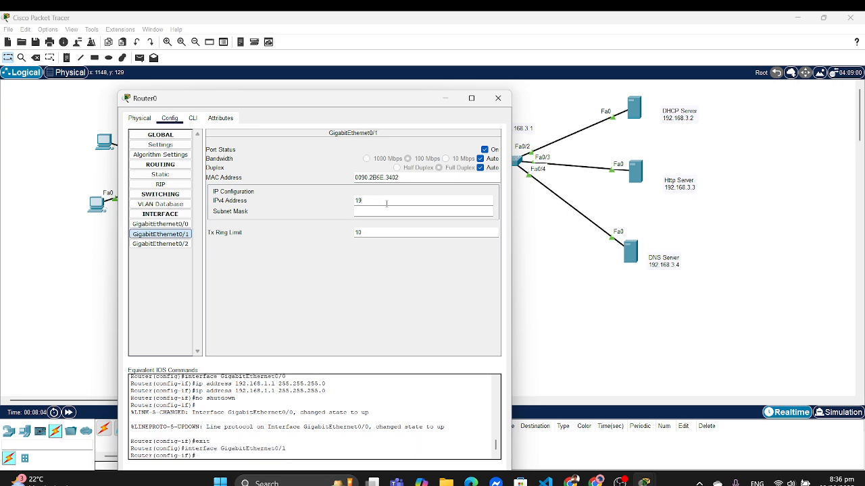
{"action": "type", "text": "192.168.2.1"}
{"action": "left_click", "coordinate": [386, 210]}
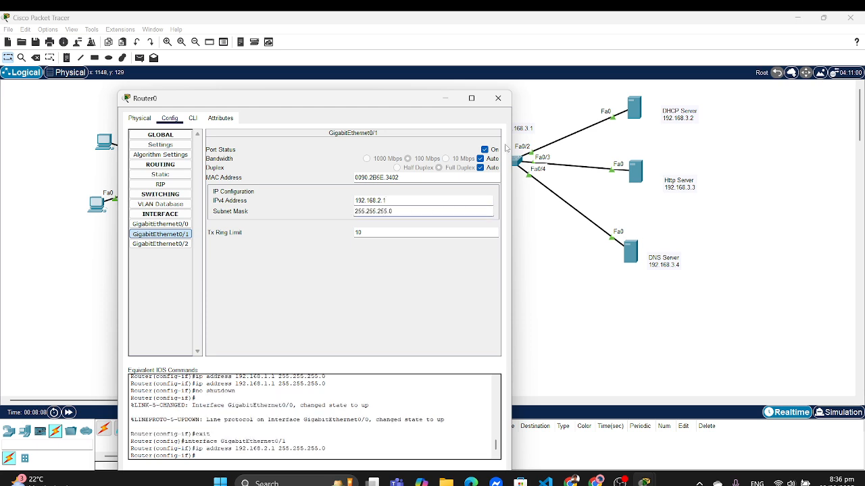
Step: Assign Router0's GigabitEthernet0/2 the address 192.168.3.1 with subnet mask 255.255.255.0, turn the port on and close the router window
{"action": "left_click", "coordinate": [160, 244]}
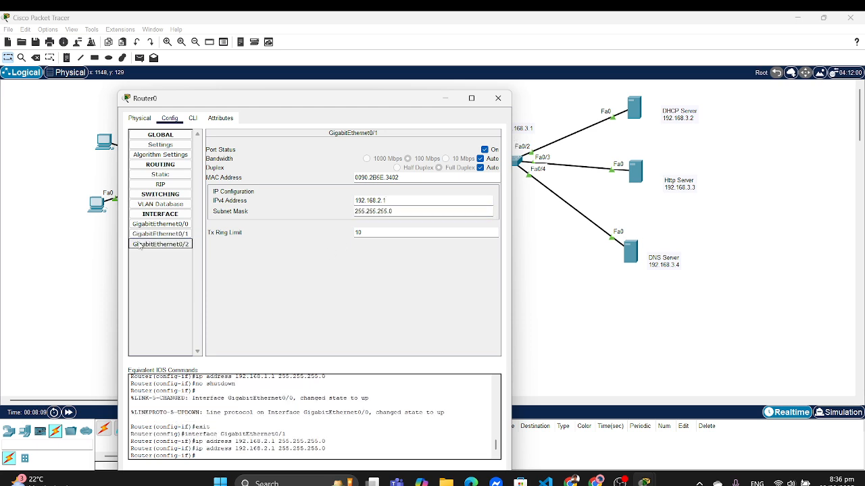
{"action": "left_click", "coordinate": [367, 198]}
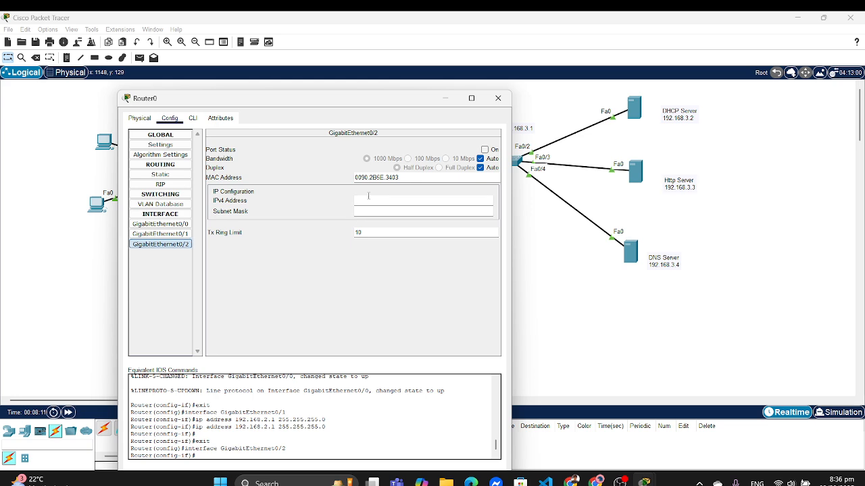
{"action": "type", "text": "192.168.3.1"}
{"action": "key", "text": "Tab"}
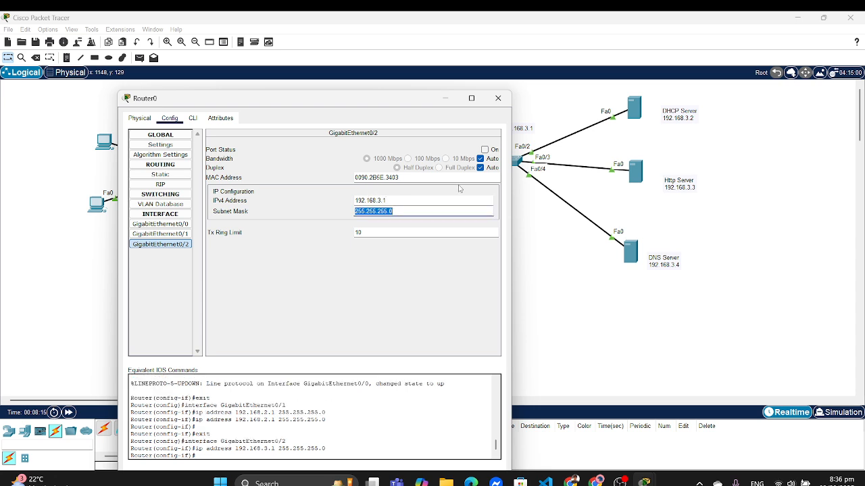
{"action": "left_click", "coordinate": [484, 149]}
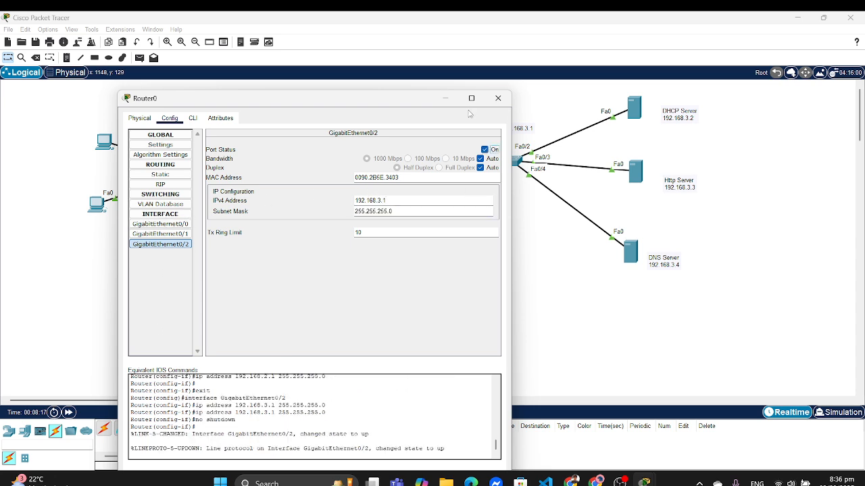
{"action": "left_click", "coordinate": [504, 104]}
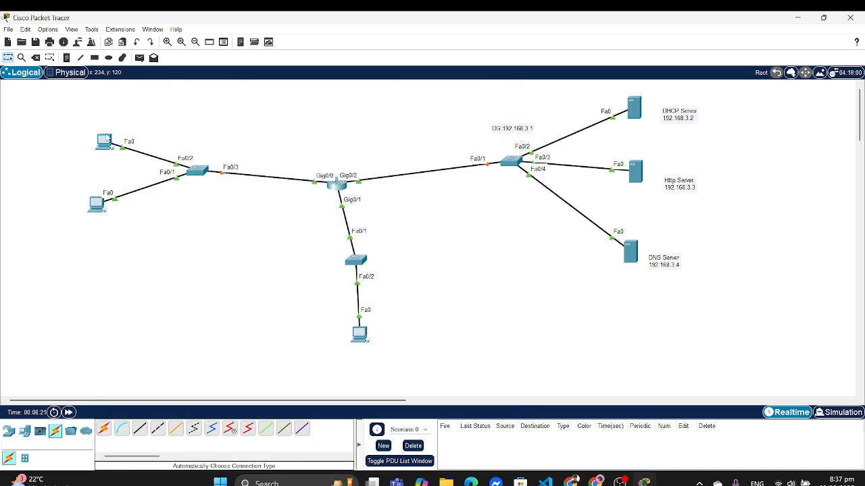
Step: Switch PC2's IPv4 configuration to DHCP and retry the address request by toggling to static and back
{"action": "left_click", "coordinate": [357, 338]}
{"action": "left_click", "coordinate": [383, 99]}
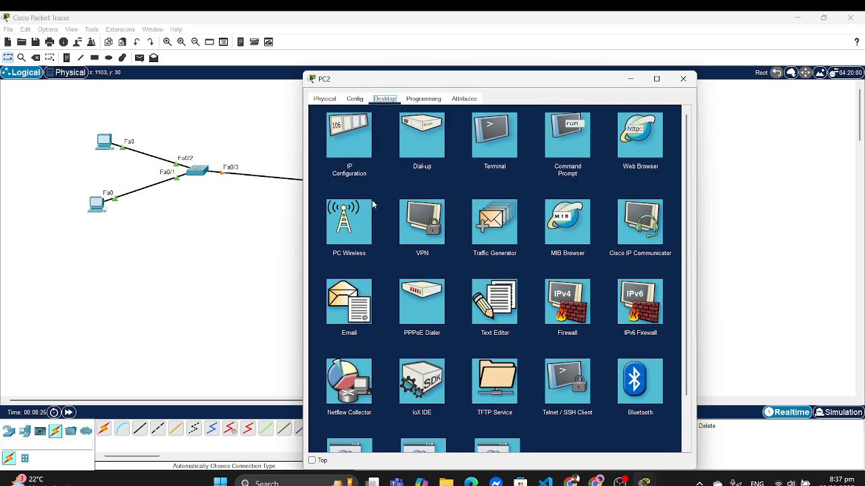
{"action": "left_click", "coordinate": [357, 131]}
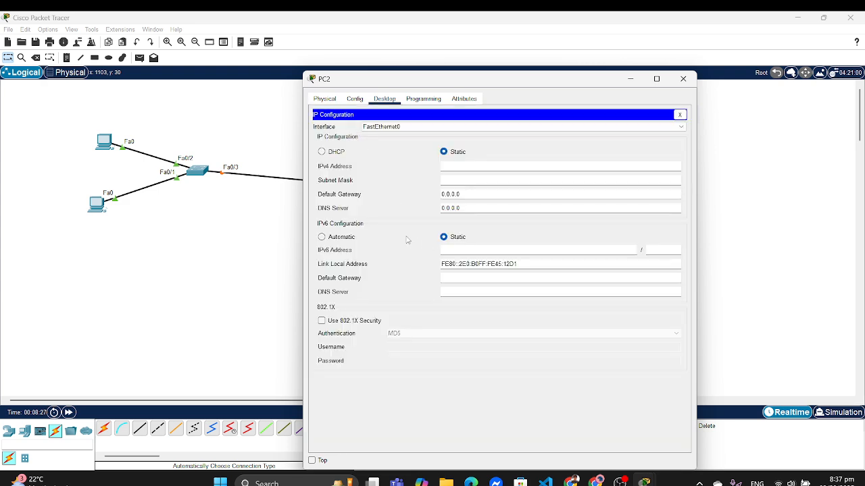
{"action": "left_click", "coordinate": [340, 154]}
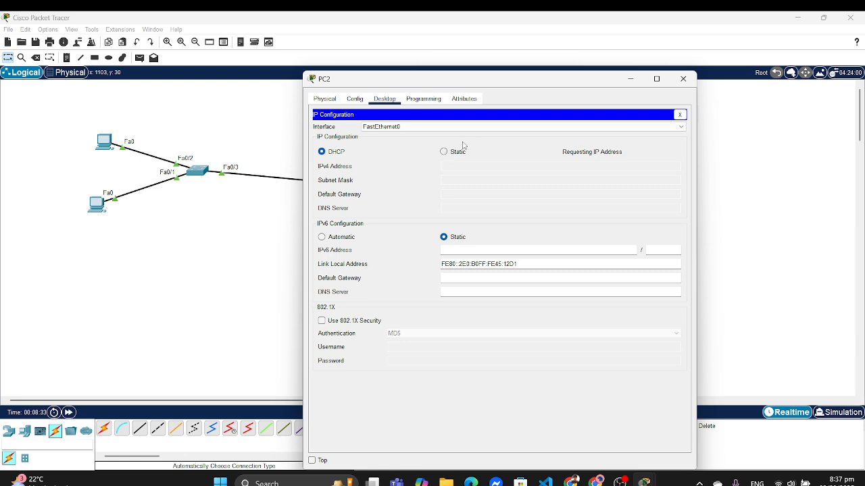
{"action": "left_click", "coordinate": [455, 152]}
{"action": "left_click", "coordinate": [337, 152]}
{"action": "left_click", "coordinate": [451, 152]}
{"action": "left_click", "coordinate": [322, 153]}
Step: Request a new address on PC1 by switching its IPv4 configuration to static and back to DHCP, and close its window
{"action": "left_click", "coordinate": [98, 205]}
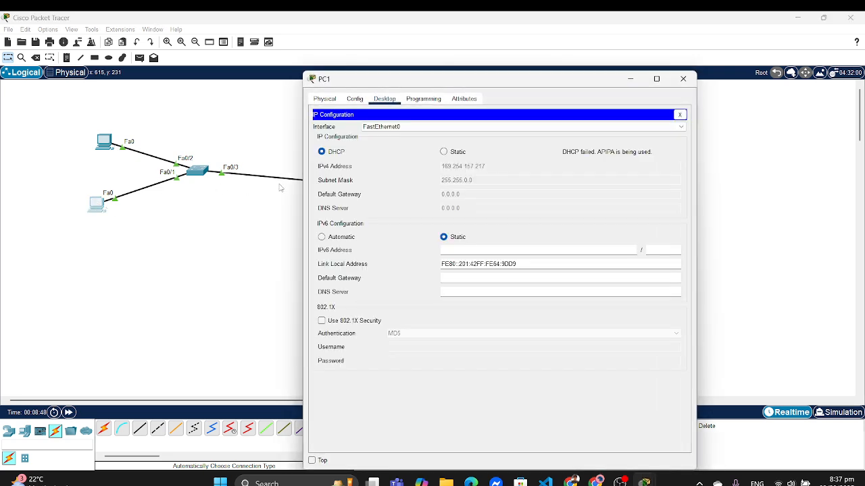
{"action": "left_click", "coordinate": [451, 154]}
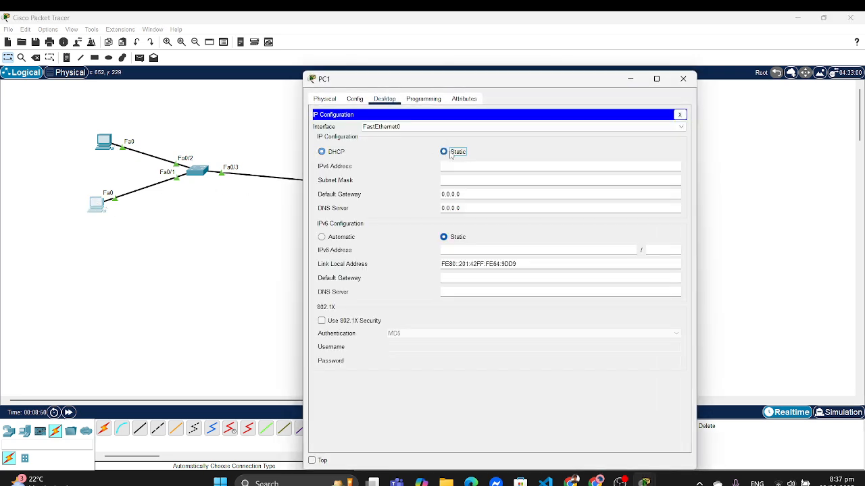
{"action": "left_click", "coordinate": [337, 154]}
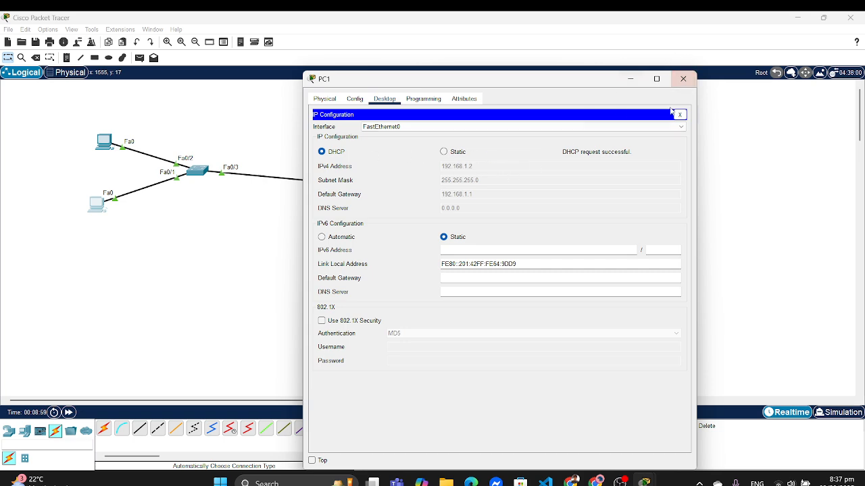
{"action": "left_click", "coordinate": [682, 79]}
Step: Renew PC0's DHCP request by switching its IPv4 configuration to static and back to DHCP, and close its window
{"action": "left_click", "coordinate": [105, 142]}
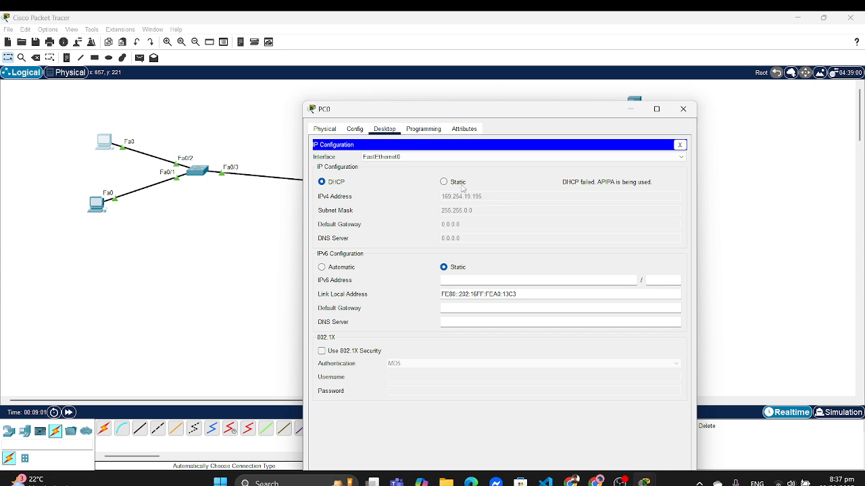
{"action": "left_click", "coordinate": [458, 183]}
{"action": "left_click", "coordinate": [322, 182]}
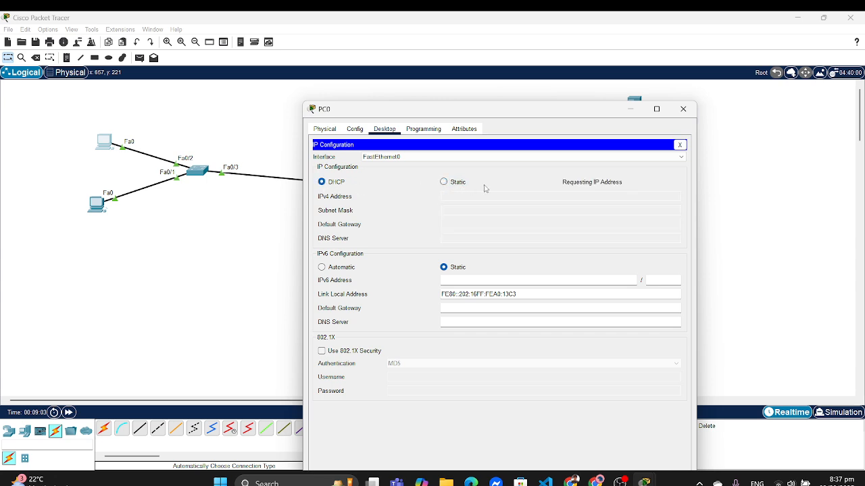
{"action": "left_click", "coordinate": [682, 109]}
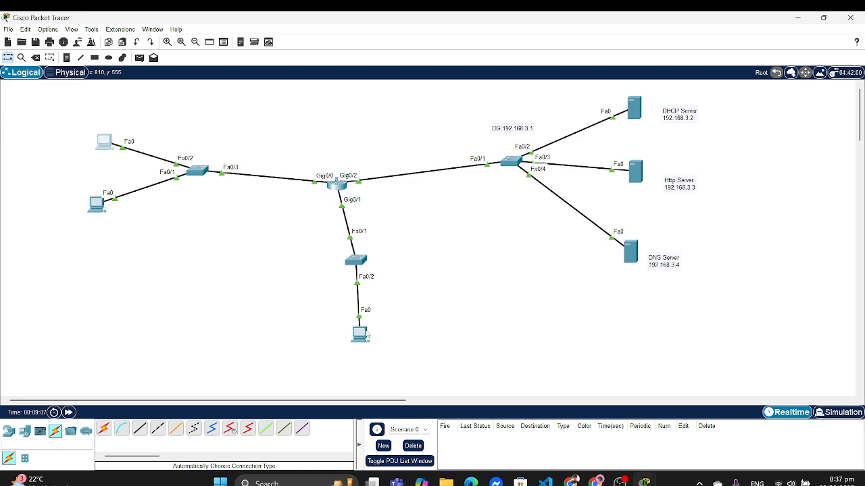
Step: Reopen PC2, renew its DHCP request by switching to static and back to DHCP, and close its window
{"action": "left_click", "coordinate": [362, 333]}
{"action": "left_click", "coordinate": [451, 153]}
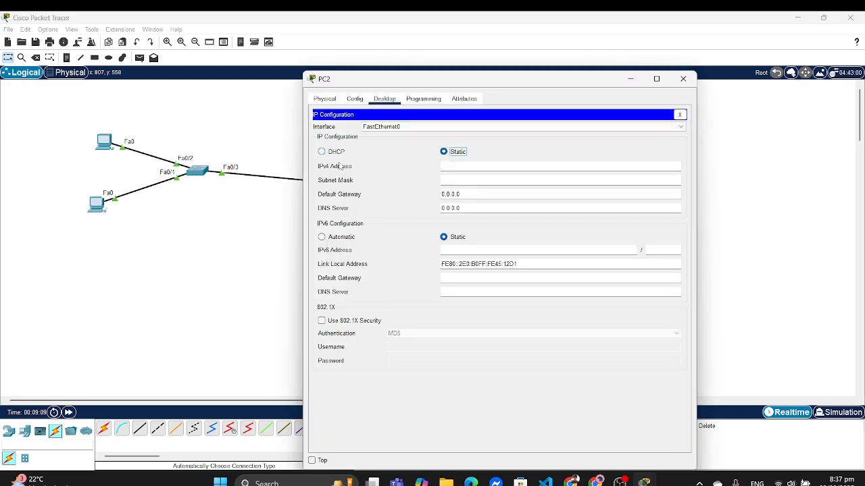
{"action": "left_click", "coordinate": [329, 154]}
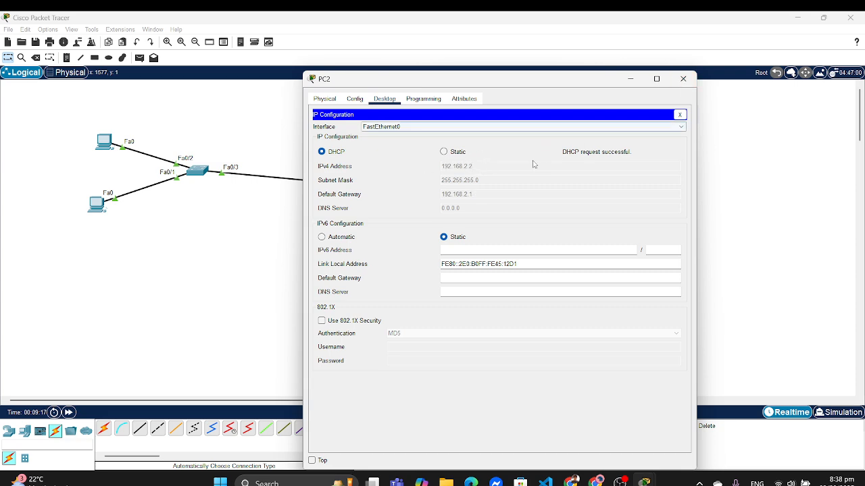
{"action": "left_click", "coordinate": [682, 79]}
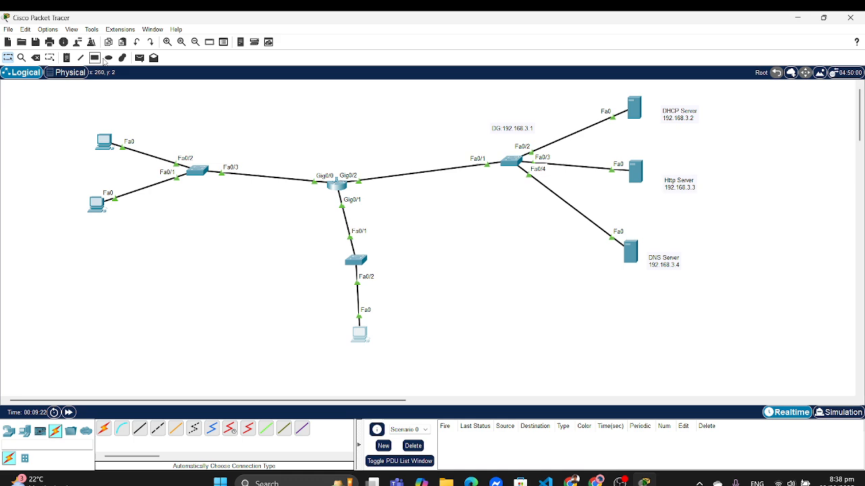
Step: Send a simple PDU from each of PC0, PC1 and PC2 to the DHCP server to test connectivity
{"action": "left_click", "coordinate": [139, 57]}
{"action": "left_click", "coordinate": [106, 143]}
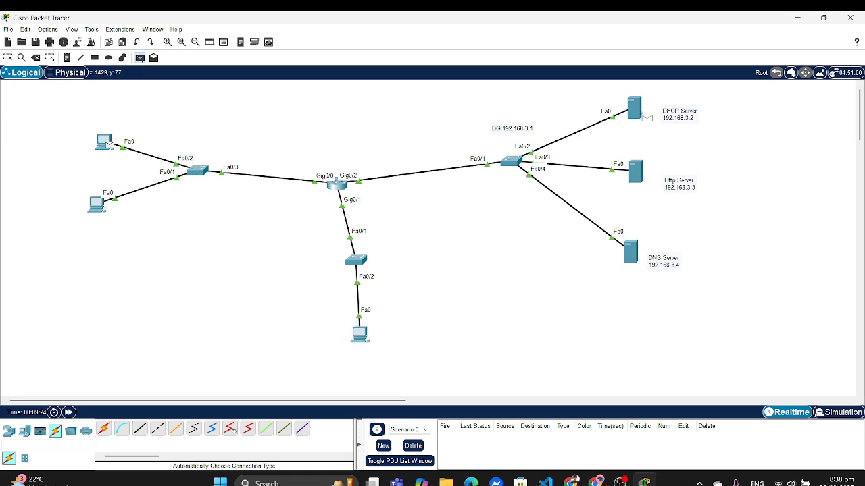
{"action": "mouse_move", "coordinate": [635, 112]}
{"action": "left_click", "coordinate": [639, 113]}
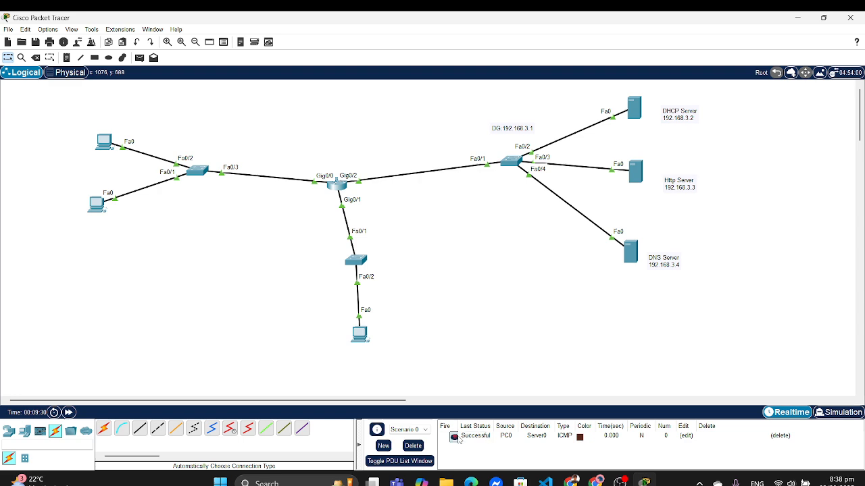
{"action": "left_click", "coordinate": [139, 57]}
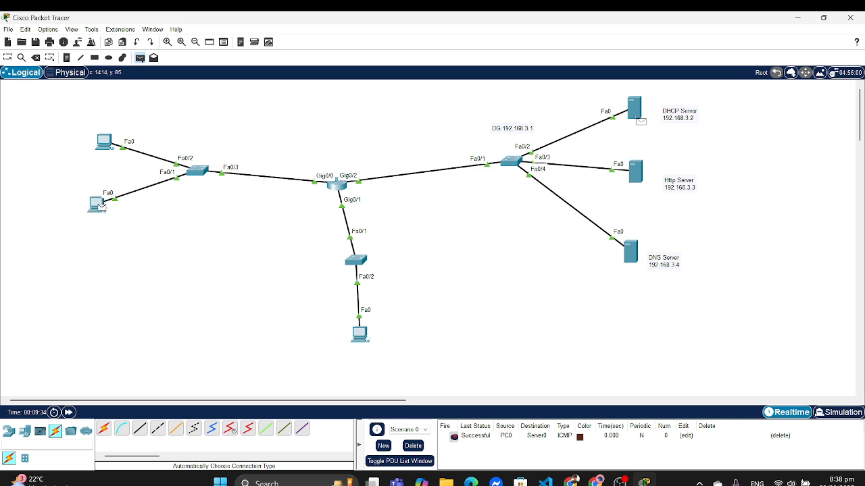
{"action": "left_click", "coordinate": [638, 113]}
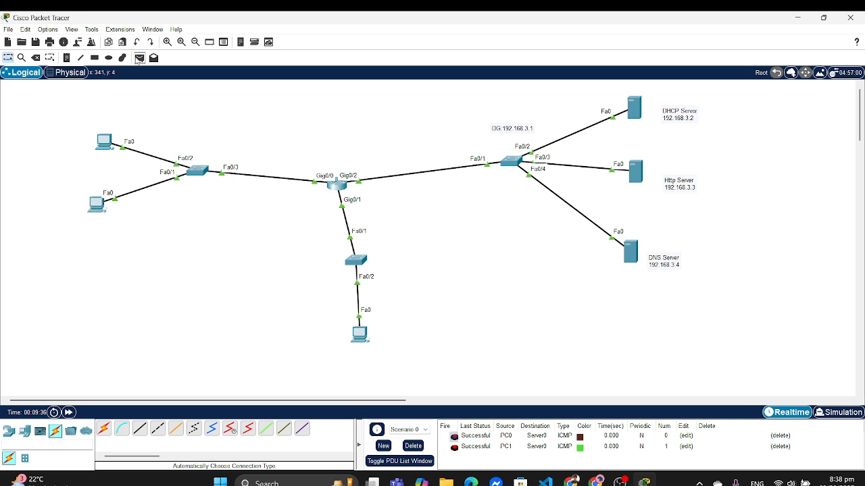
{"action": "left_click", "coordinate": [140, 57]}
{"action": "left_click", "coordinate": [361, 336]}
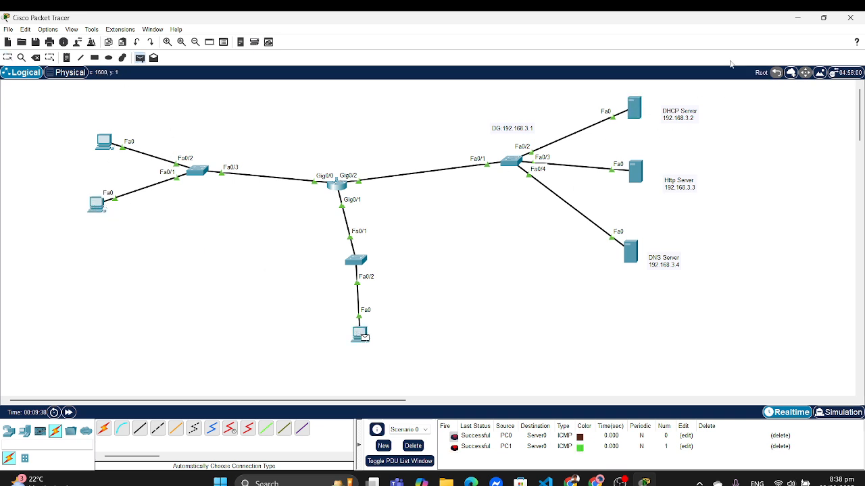
{"action": "left_click", "coordinate": [640, 107]}
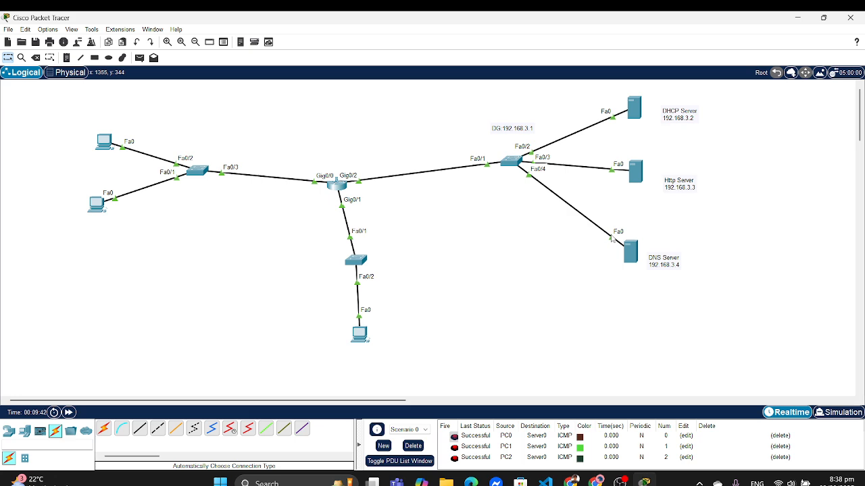
Step: Assign the HTTP server the static IPv4 address 192.168.3.3 with subnet mask 255.255.255.0
{"action": "left_click", "coordinate": [637, 173]}
{"action": "left_click", "coordinate": [362, 100]}
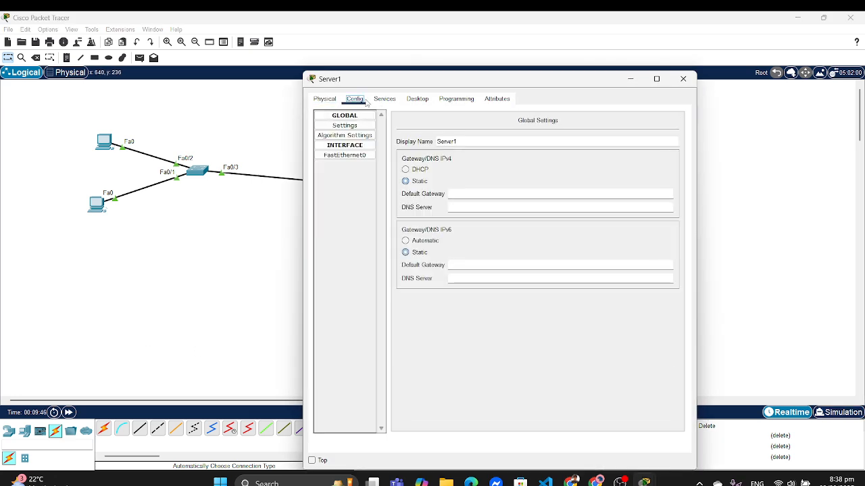
{"action": "left_click", "coordinate": [384, 100]}
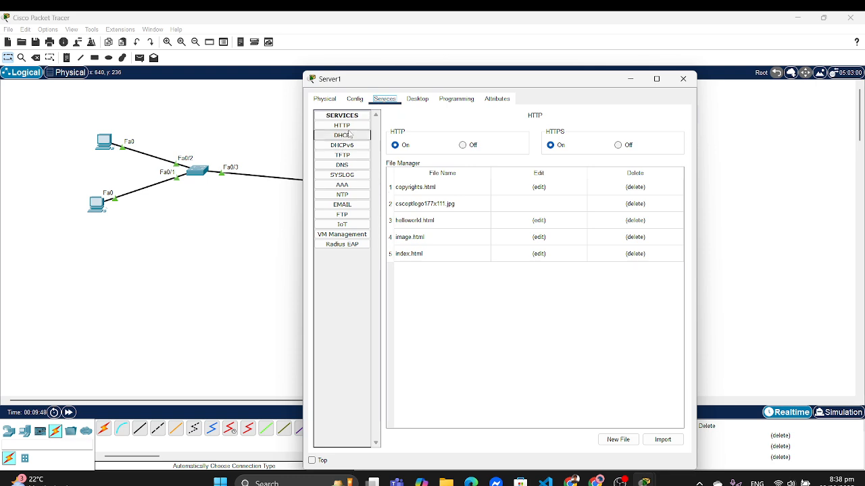
{"action": "left_click", "coordinate": [417, 98]}
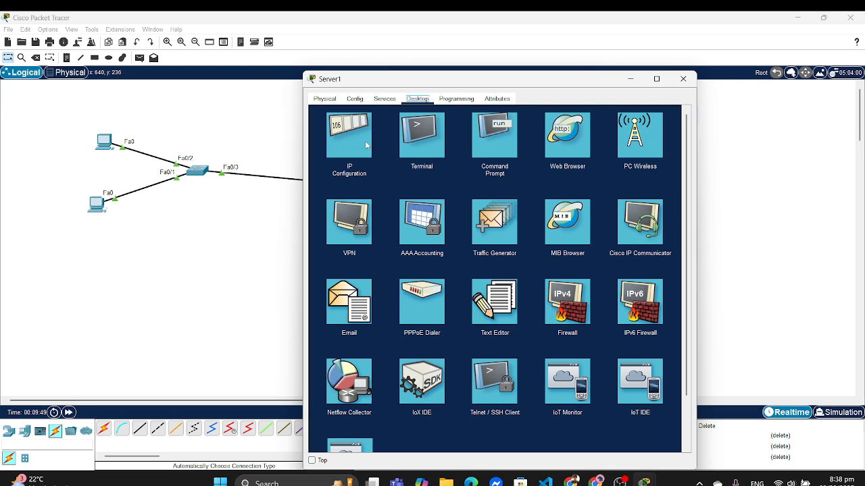
{"action": "left_click", "coordinate": [366, 145]}
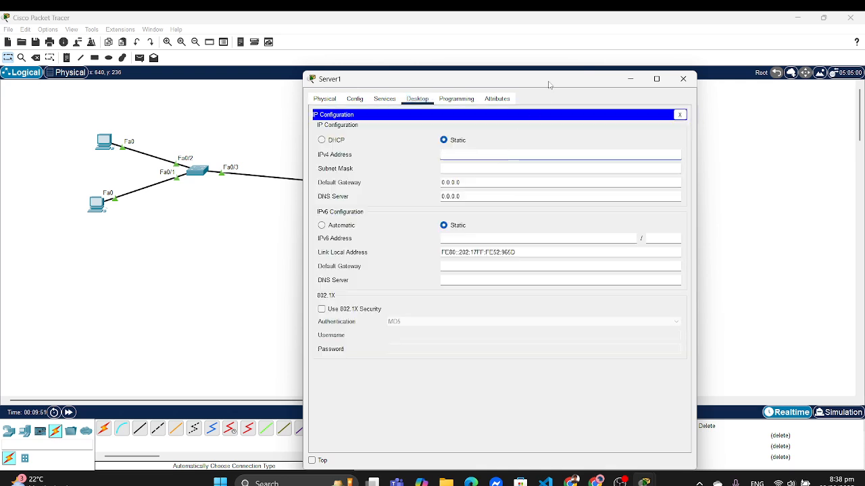
{"action": "left_click_drag", "start_coordinate": [548, 85], "coordinate": [403, 87]}
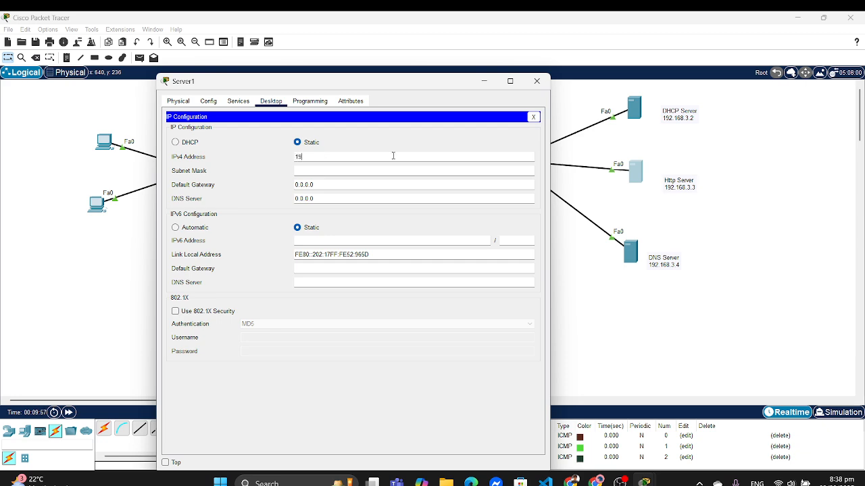
{"action": "type", "text": ".3.3"}
{"action": "key", "text": "Tab"}
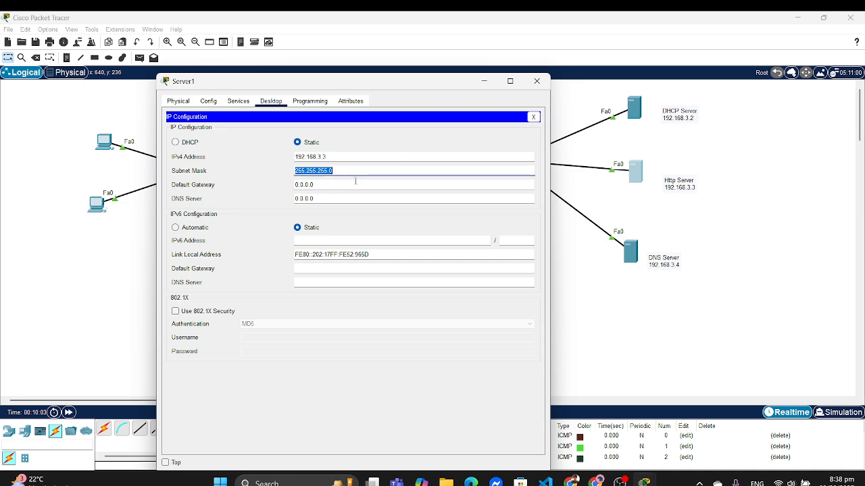
Step: Set the HTTP server's IPv4 default gateway to 192.168.3.1
{"action": "left_click", "coordinate": [360, 183]}
{"action": "key", "text": "ctrl+a"}
{"action": "key", "text": "BackSpace"}
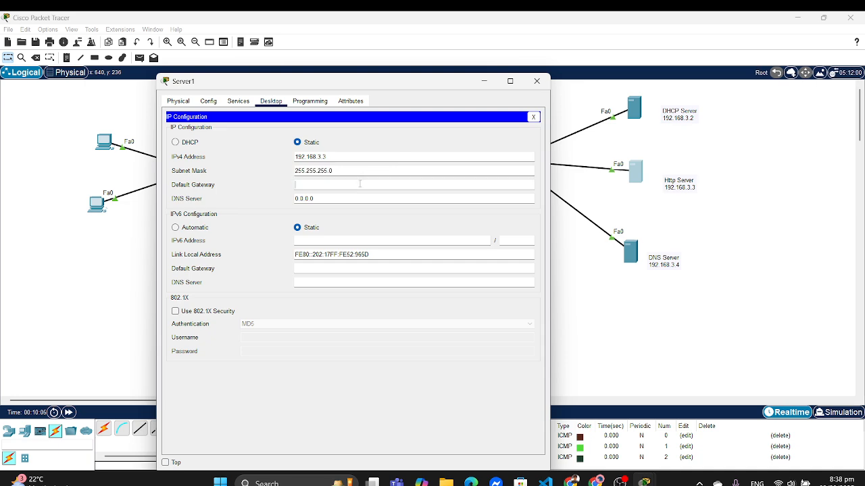
{"action": "left_click_drag", "start_coordinate": [382, 84], "coordinate": [266, 92]}
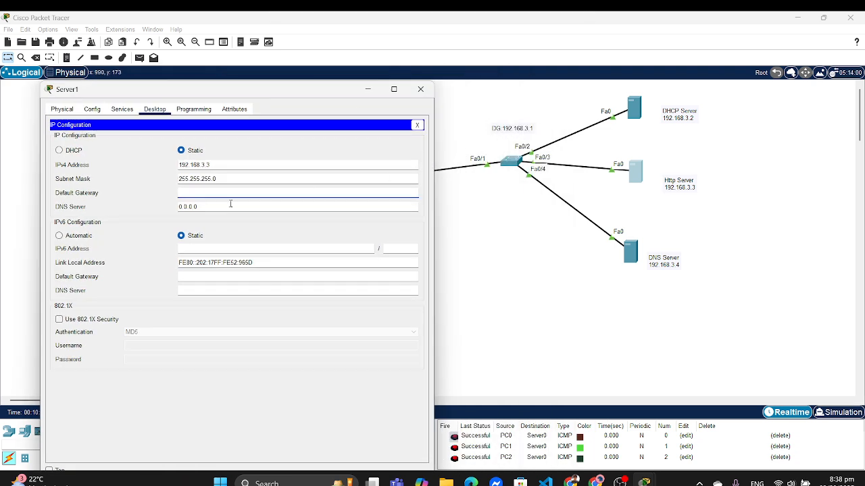
{"action": "type", "text": "192.168.3.1"}
{"action": "key", "text": "Tab"}
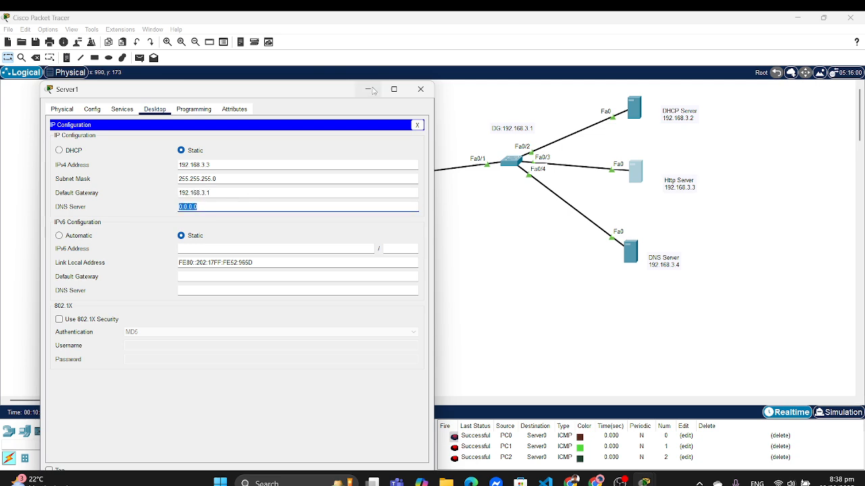
Step: Open the HTTP server's index.html for editing and delete the welcome line, the Quick Links heading and all its links
{"action": "left_click", "coordinate": [119, 111]}
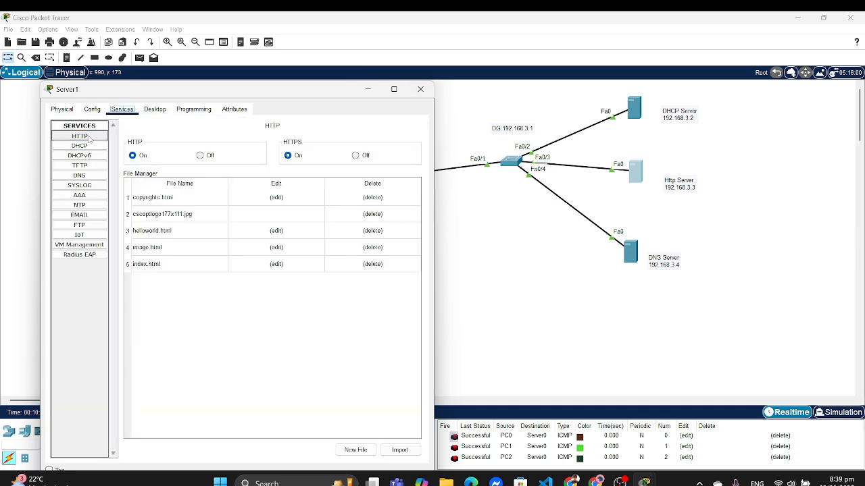
{"action": "left_click", "coordinate": [277, 264]}
{"action": "left_click_drag", "start_coordinate": [252, 195], "coordinate": [92, 159]}
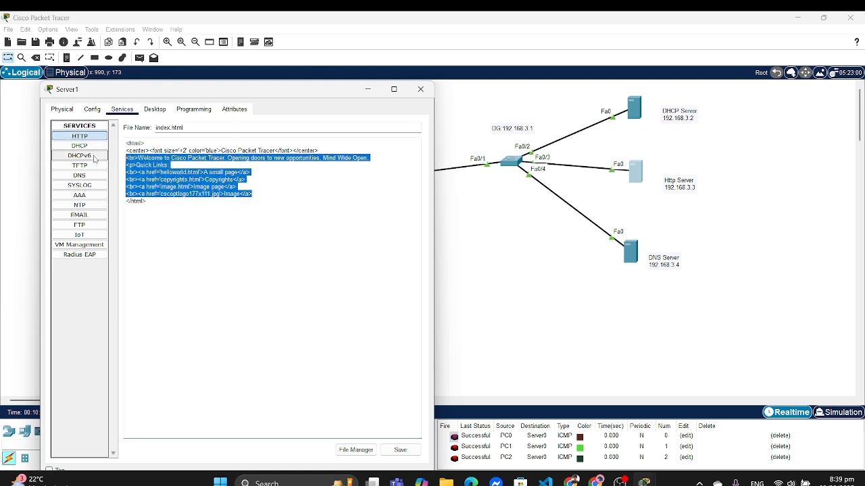
{"action": "key", "text": "BackSpace"}
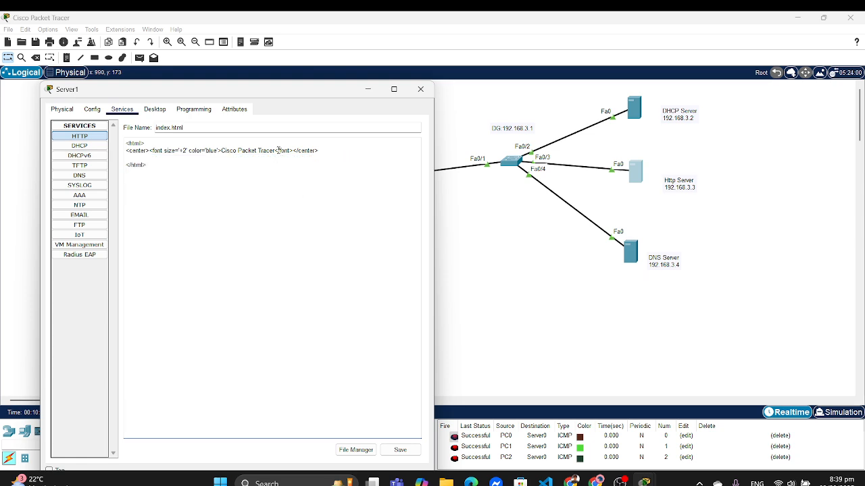
Step: Replace the Cisco Packet Tracer heading in the HTTP server's index.html with "Savana World r" and save over the existing file
{"action": "key", "text": "BackSpace"}
{"action": "key", "text": "BackSpace"}
{"action": "key", "text": "BackSpace"}
{"action": "key", "text": "BackSpace"}
{"action": "key", "text": "BackSpace"}
{"action": "key", "text": "BackSpace"}
{"action": "key", "text": "BackSpace"}
{"action": "key", "text": "BackSpace"}
{"action": "key", "text": "BackSpace"}
{"action": "key", "text": "BackSpace"}
{"action": "key", "text": "BackSpace"}
{"action": "key", "text": "BackSpace"}
{"action": "key", "text": "BackSpace"}
{"action": "key", "text": "BackSpace"}
{"action": "key", "text": "BackSpace"}
{"action": "key", "text": "BackSpace"}
{"action": "key", "text": "BackSpace"}
{"action": "key", "text": "BackSpace"}
{"action": "type", "text": "Savana World"}
{"action": "key", "text": "Delete"}
{"action": "left_click", "coordinate": [401, 450]}
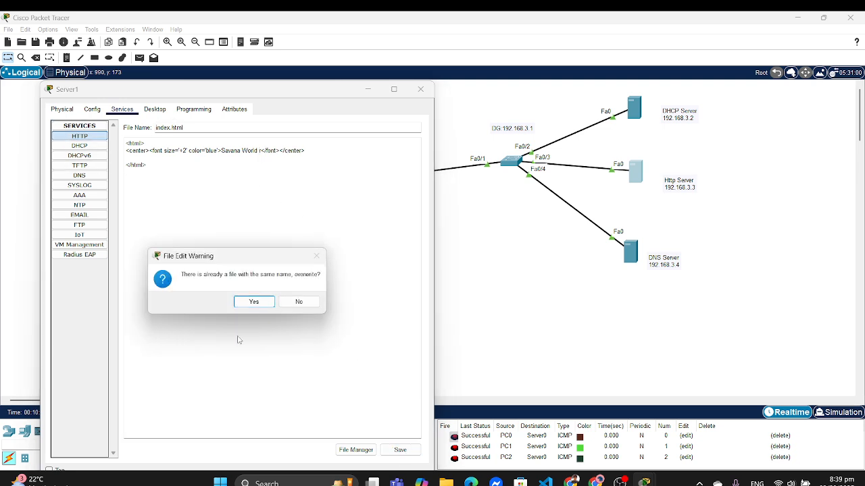
{"action": "left_click", "coordinate": [252, 302]}
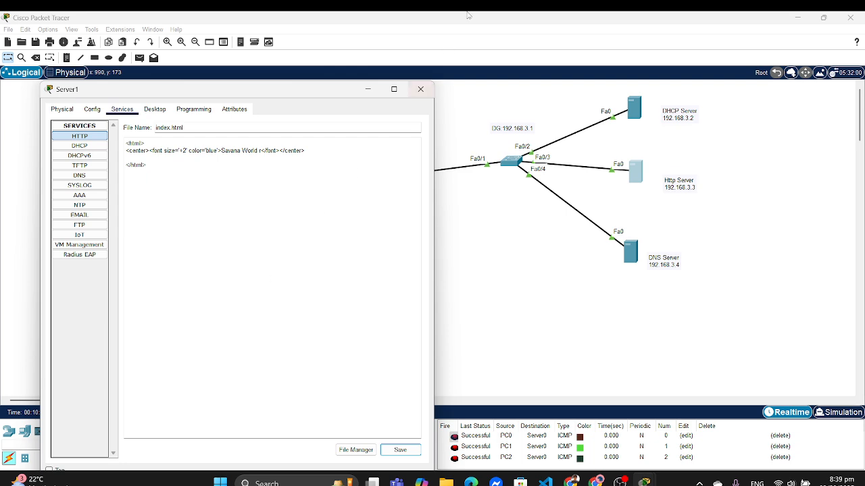
{"action": "left_click", "coordinate": [420, 89]}
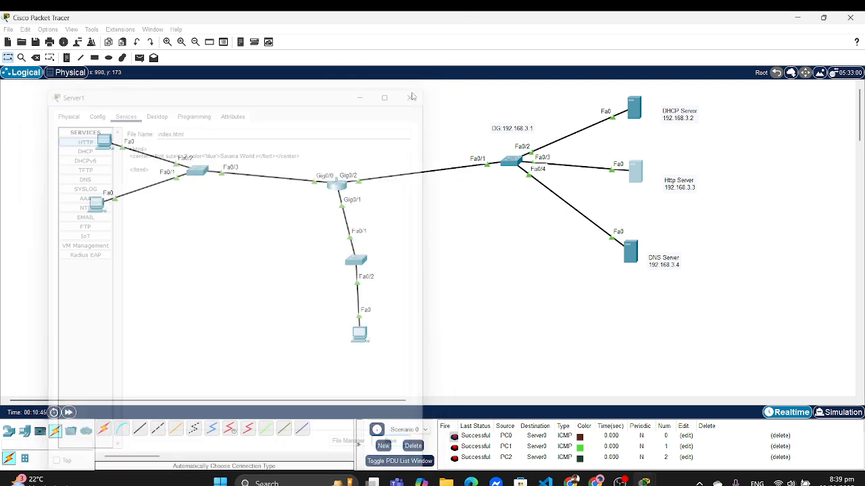
Step: Load the HTTP server's page at 192.168.3.3 in PC0's web browser to test it
{"action": "left_click", "coordinate": [109, 145]}
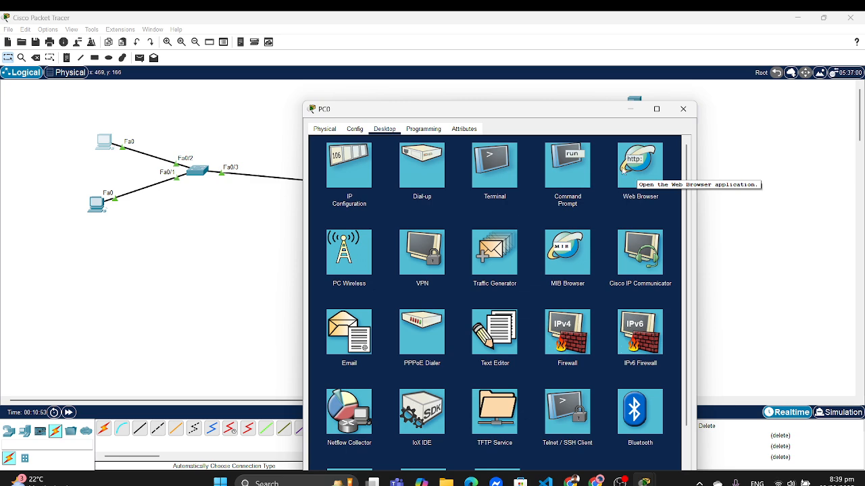
{"action": "left_click", "coordinate": [643, 166]}
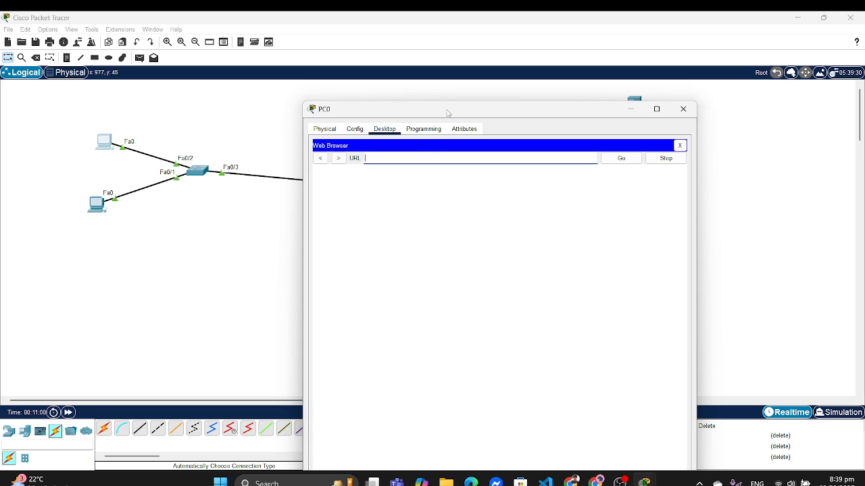
{"action": "left_click_drag", "start_coordinate": [447, 109], "coordinate": [309, 91]}
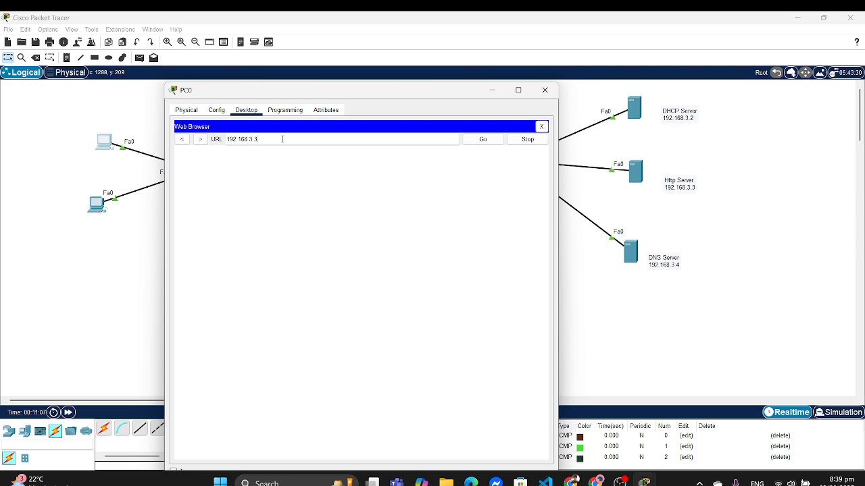
{"action": "left_click", "coordinate": [492, 142]}
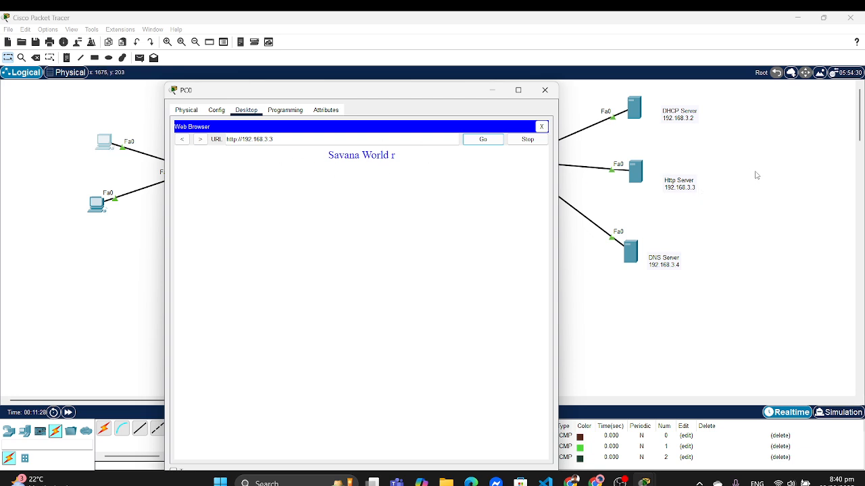
{"action": "left_click", "coordinate": [545, 92]}
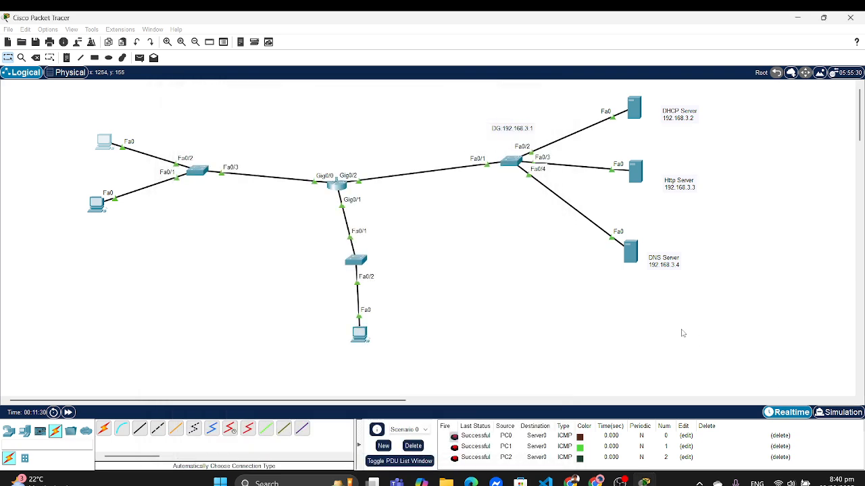
Step: Assign the DNS server the static IPv4 address 192.168.3.4, subnet mask 255.255.255.0 and default gateway 192.168.3.1
{"action": "left_click", "coordinate": [633, 250]}
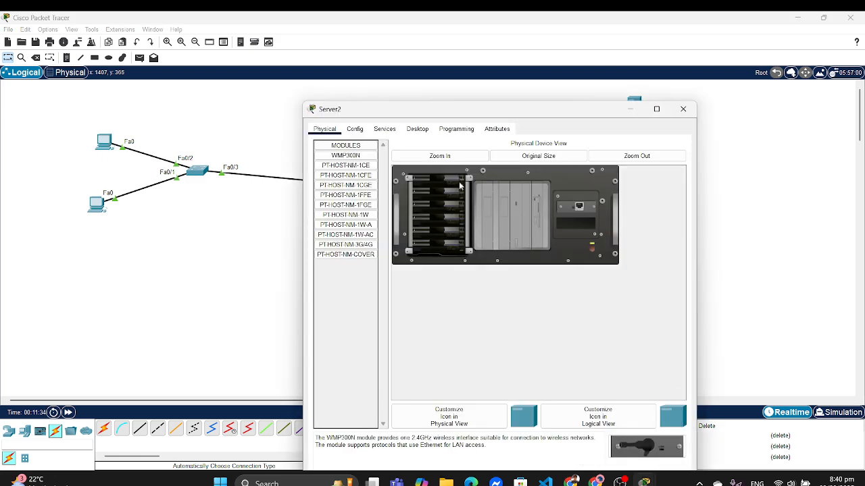
{"action": "left_click", "coordinate": [384, 129]}
{"action": "left_click", "coordinate": [417, 128]}
{"action": "left_click", "coordinate": [351, 170]}
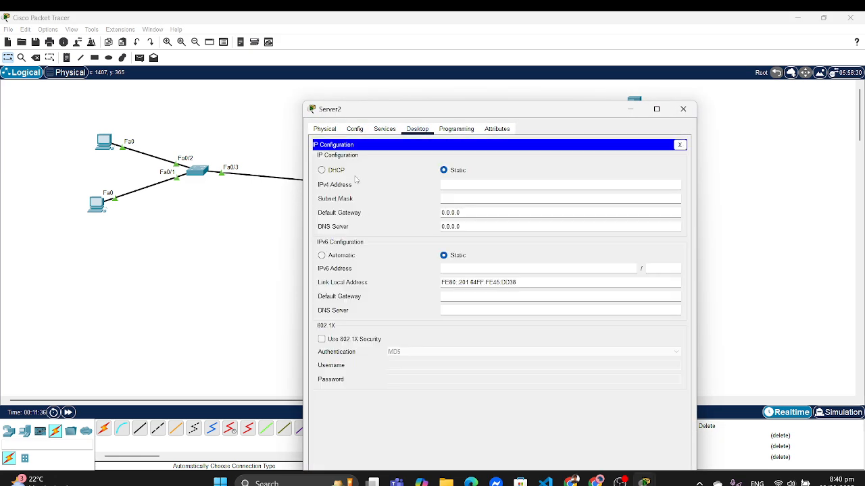
{"action": "left_click", "coordinate": [473, 185]}
{"action": "left_click_drag", "start_coordinate": [539, 110], "coordinate": [431, 98]}
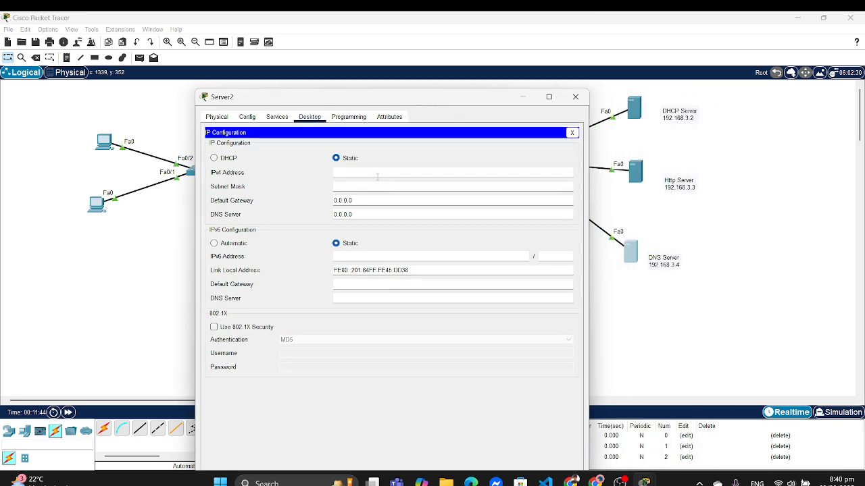
{"action": "type", "text": "192.168.3.4"}
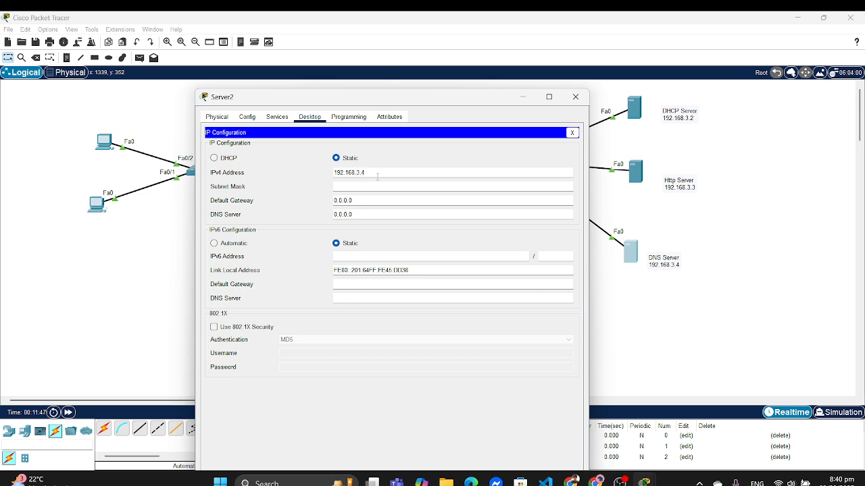
{"action": "key", "text": "Tab"}
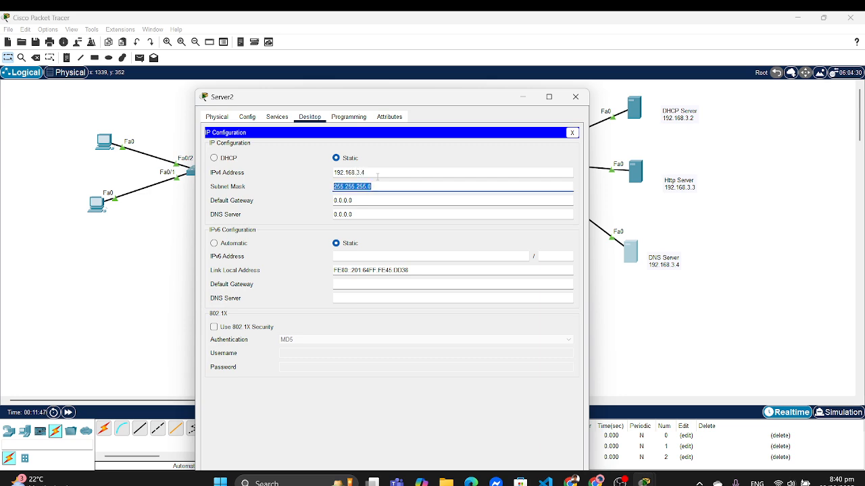
{"action": "key", "text": "Tab"}
{"action": "key", "text": "BackSpace"}
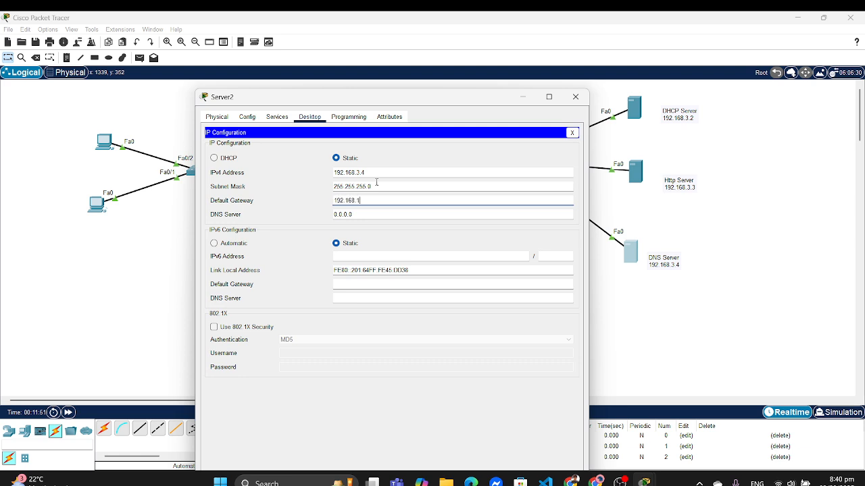
{"action": "key", "text": "Tab"}
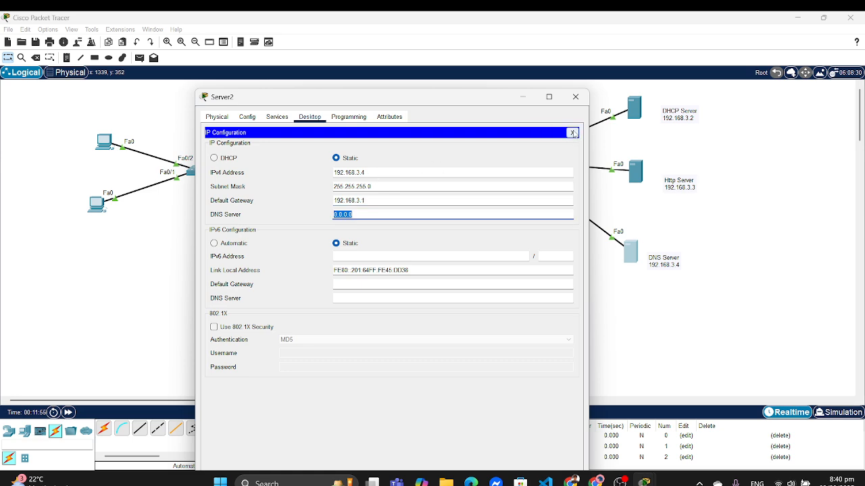
Step: Turn on the DNS service on the DNS server and add an A record mapping savana.com to 192.168.3.3
{"action": "left_click", "coordinate": [277, 117]}
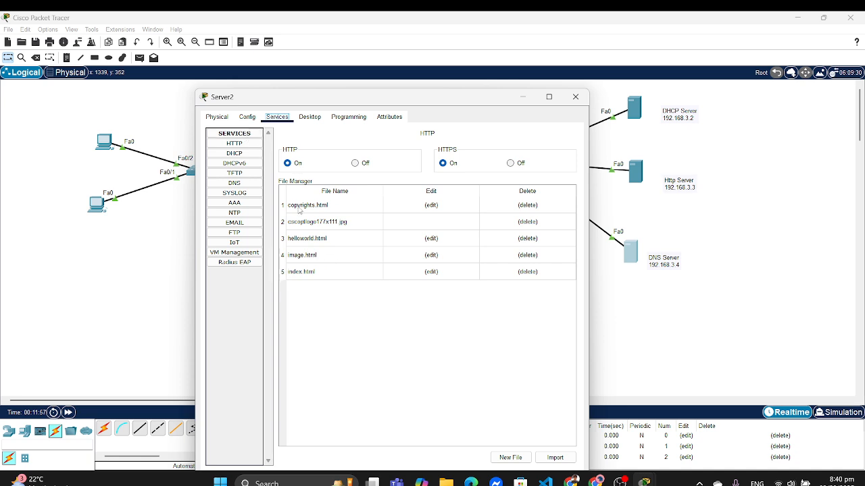
{"action": "left_click", "coordinate": [234, 184]}
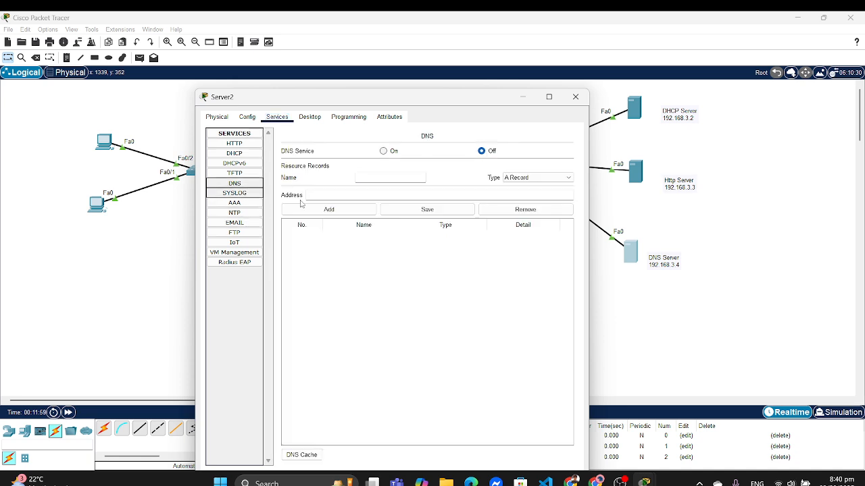
{"action": "left_click", "coordinate": [370, 177]}
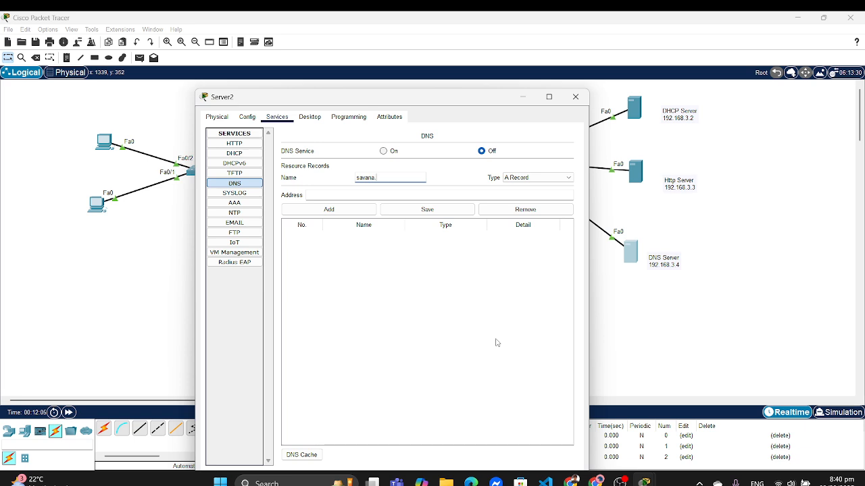
{"action": "type", "text": "savana.com"}
{"action": "left_click", "coordinate": [345, 195]}
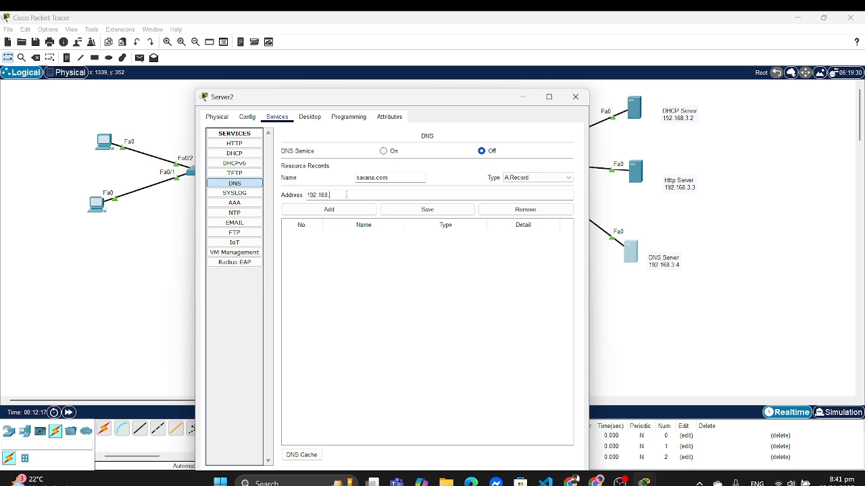
{"action": "type", "text": ".3"}
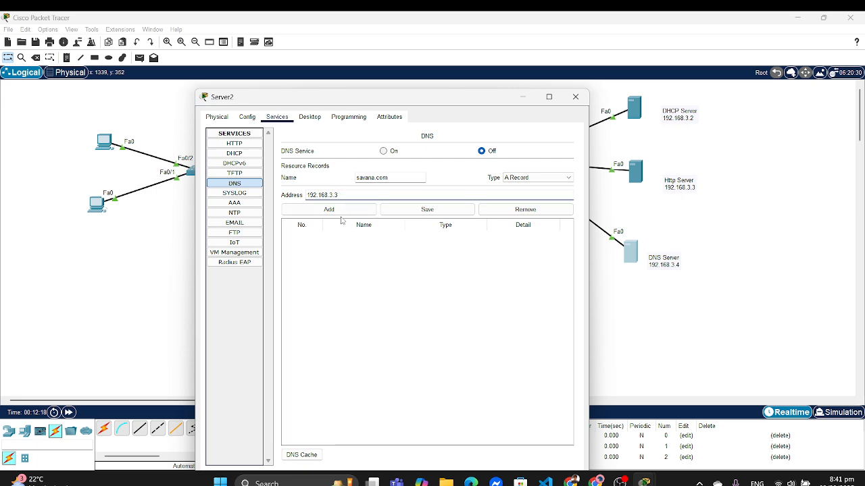
{"action": "left_click", "coordinate": [344, 212]}
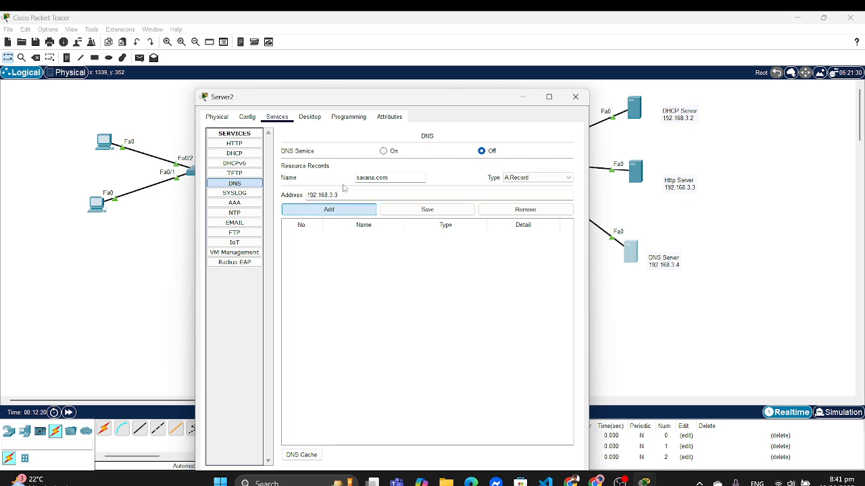
{"action": "left_click", "coordinate": [389, 152]}
{"action": "left_click", "coordinate": [344, 210]}
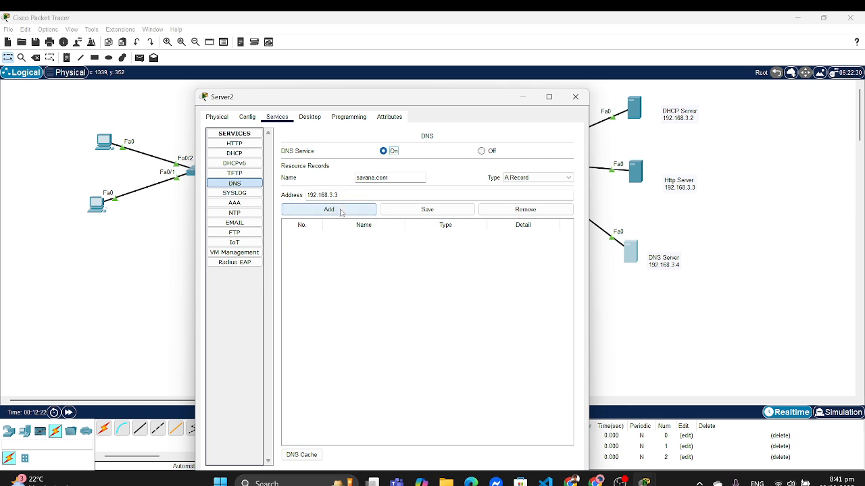
{"action": "left_click", "coordinate": [575, 97]}
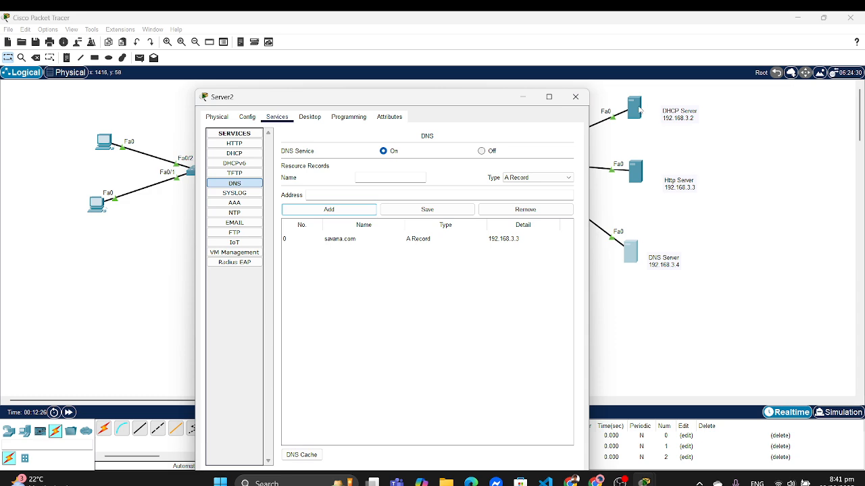
Step: Set the DNS server address in the DHCP server's own IPv4 configuration to 192.168.3.4
{"action": "left_click", "coordinate": [641, 110]}
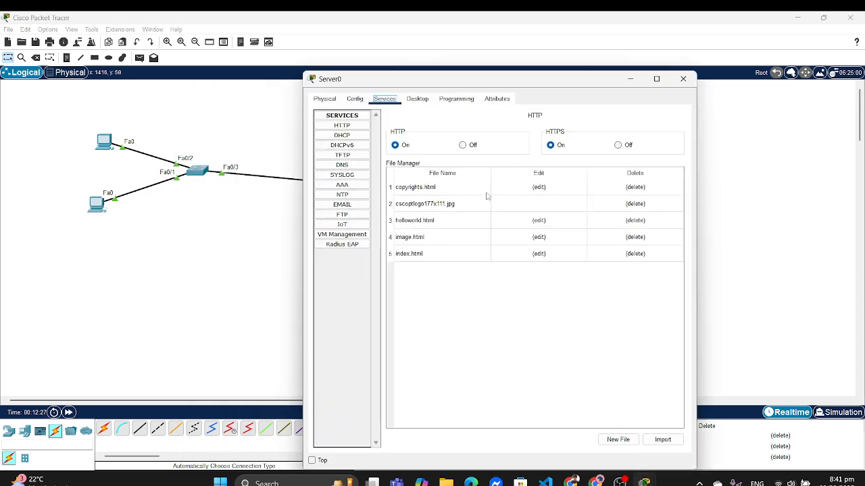
{"action": "left_click", "coordinate": [342, 135]}
{"action": "left_click", "coordinate": [420, 100]}
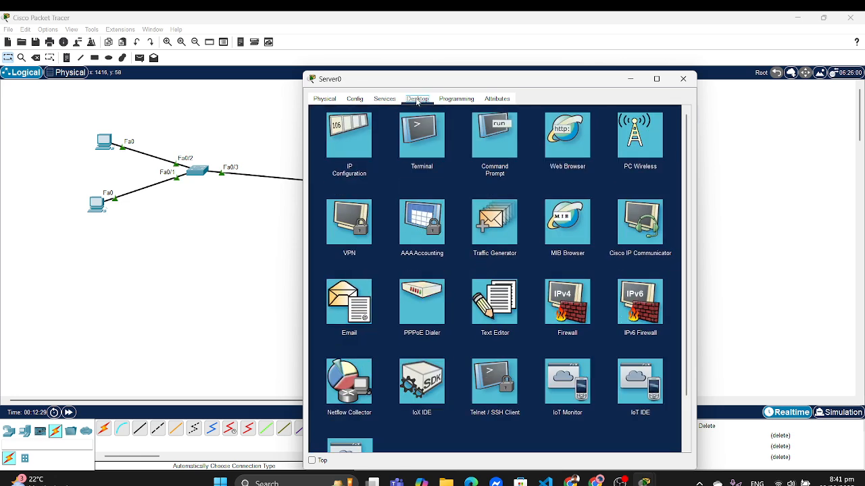
{"action": "left_click", "coordinate": [358, 142]}
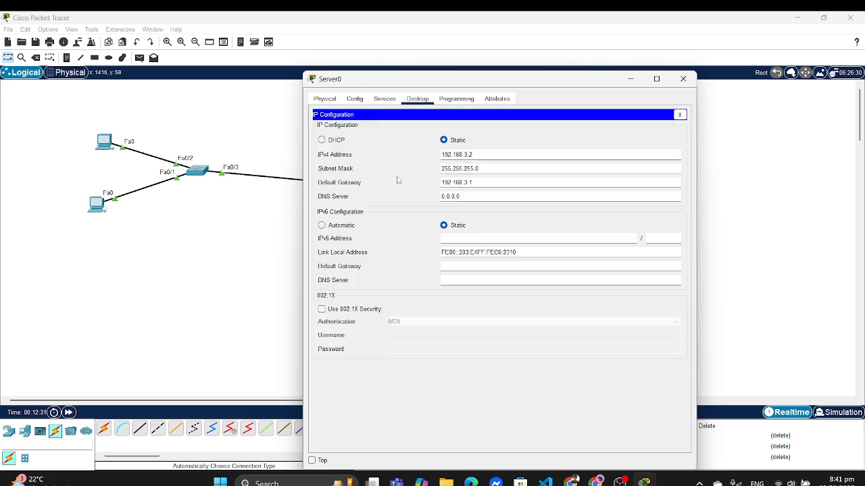
{"action": "double_click", "coordinate": [476, 200]}
{"action": "type", "text": "192.168.3.4"}
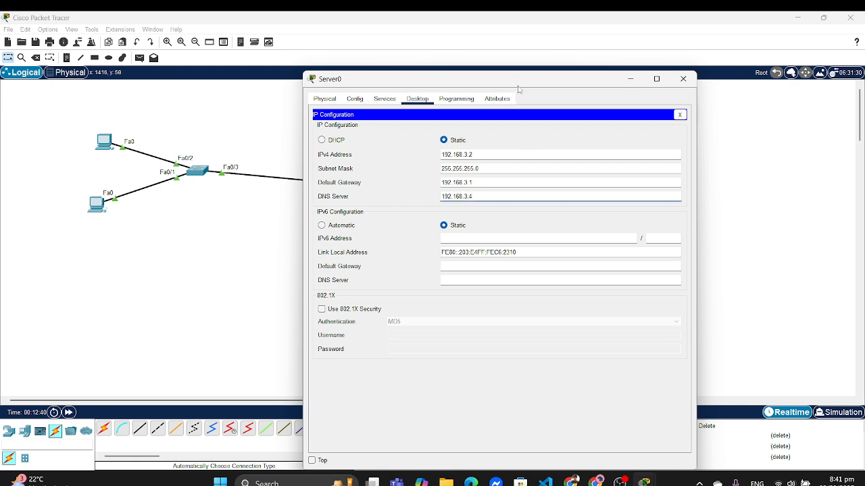
{"action": "left_click_drag", "start_coordinate": [522, 81], "coordinate": [461, 83]}
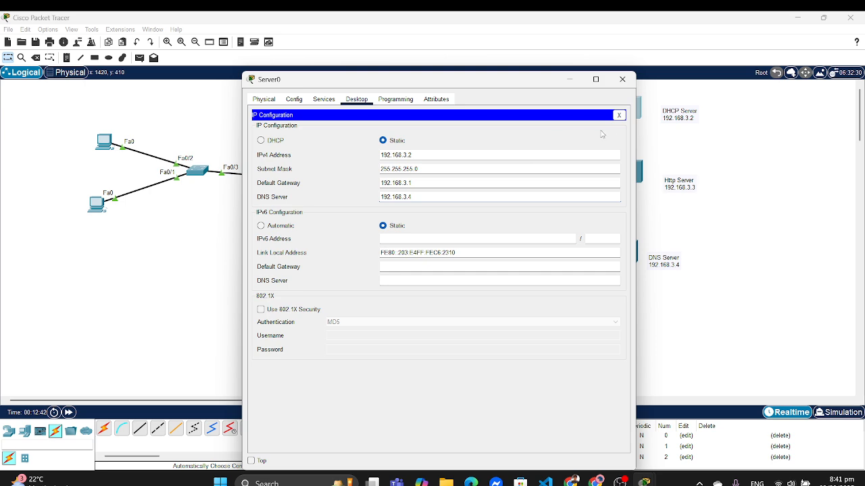
{"action": "left_click", "coordinate": [622, 80]}
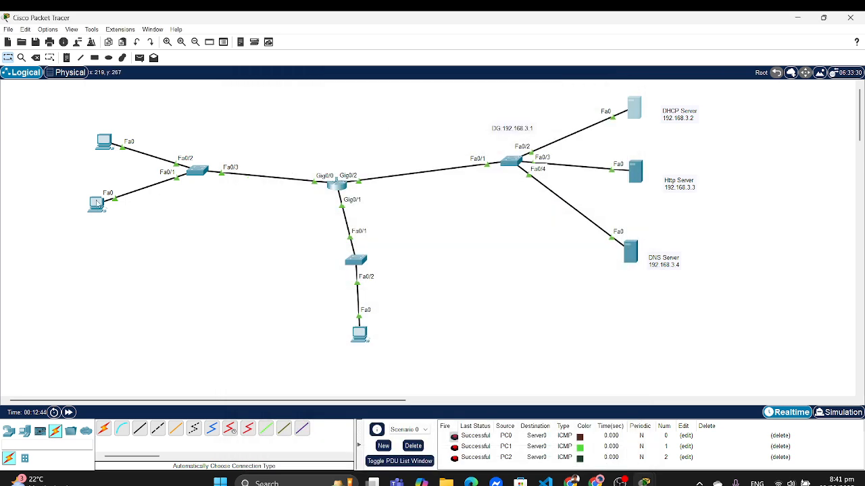
Step: Renew PC0's IPv4 configuration by switching it to static and back to DHCP
{"action": "left_click", "coordinate": [103, 142]}
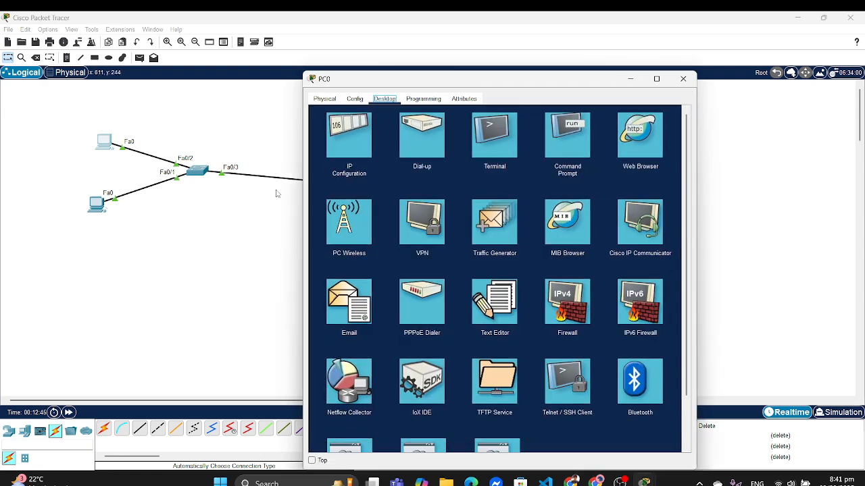
{"action": "left_click", "coordinate": [349, 138]}
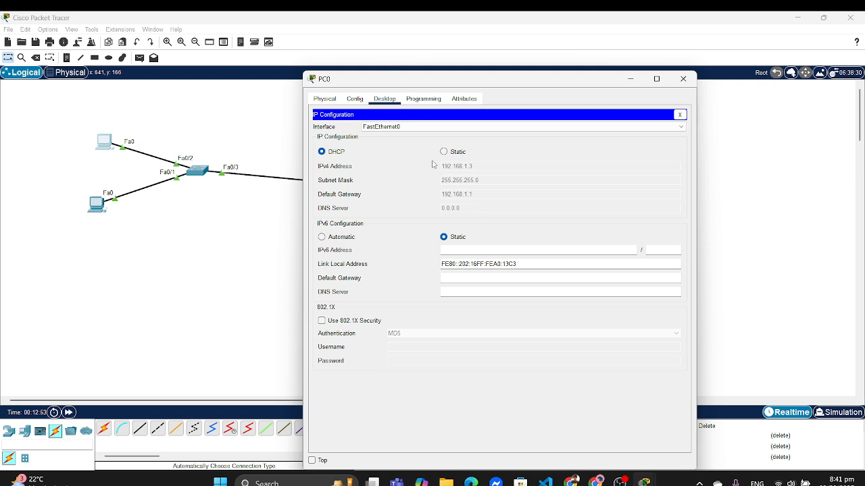
{"action": "left_click_drag", "start_coordinate": [472, 89], "coordinate": [425, 80]}
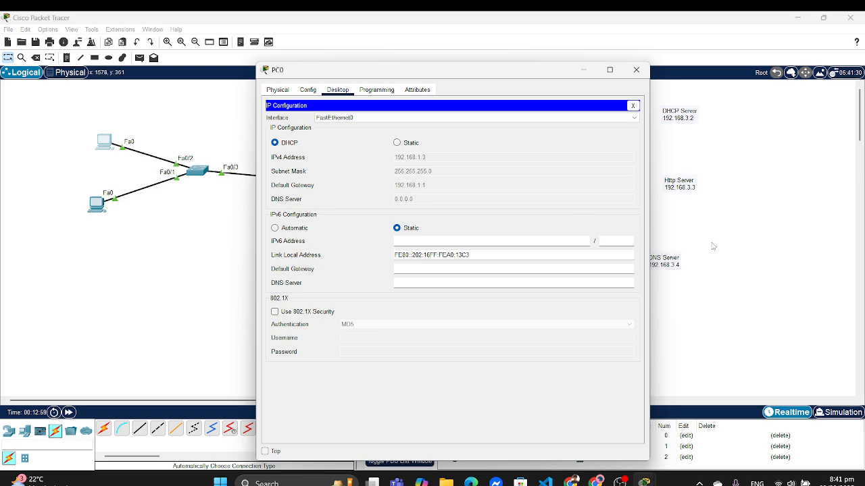
{"action": "left_click", "coordinate": [397, 144]}
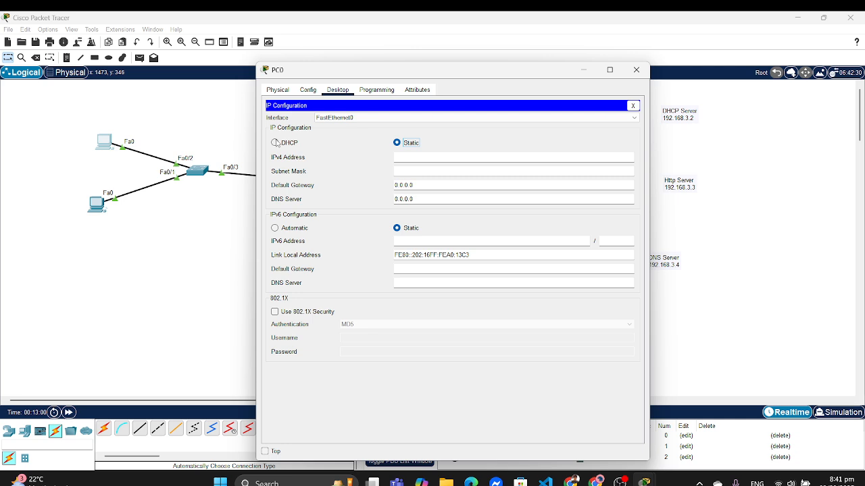
{"action": "left_click", "coordinate": [276, 143]}
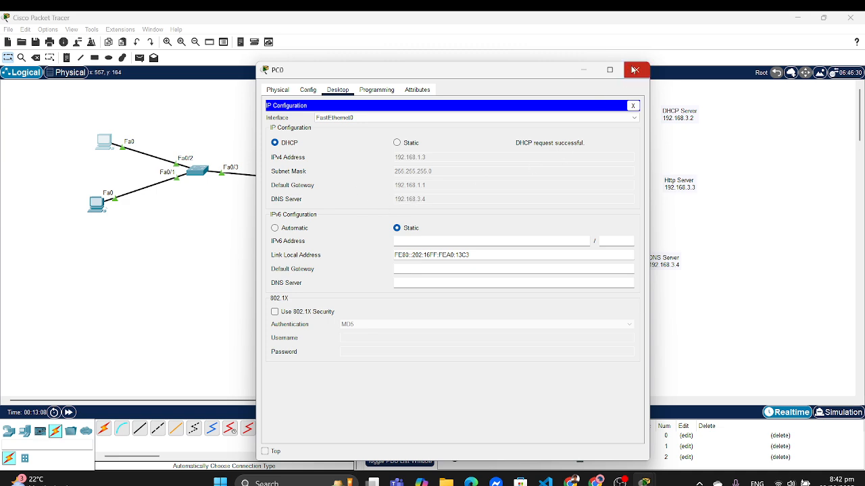
{"action": "left_click", "coordinate": [635, 70]}
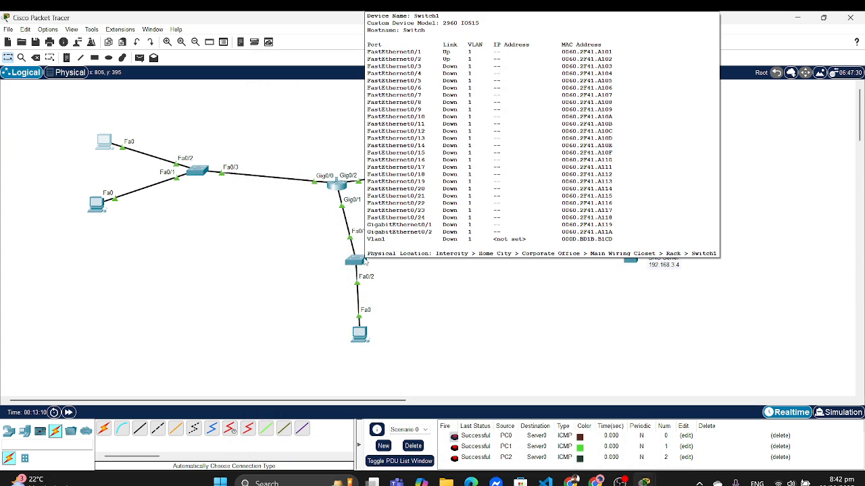
Step: Renew PC1's IPv4 configuration by switching it to static and back to DHCP
{"action": "left_click", "coordinate": [94, 210]}
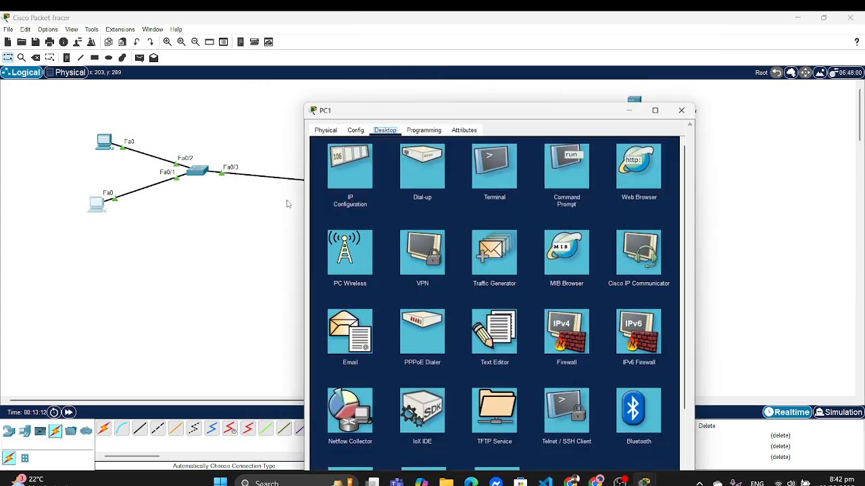
{"action": "left_click", "coordinate": [341, 172]}
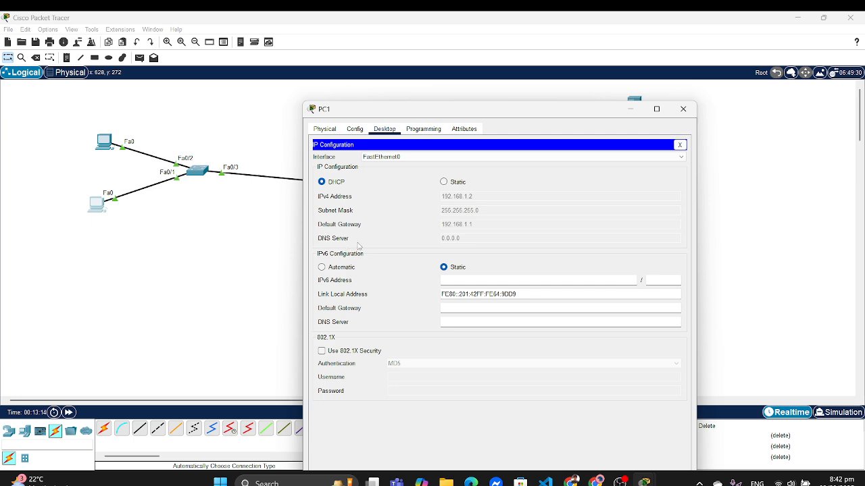
{"action": "left_click", "coordinate": [458, 184]}
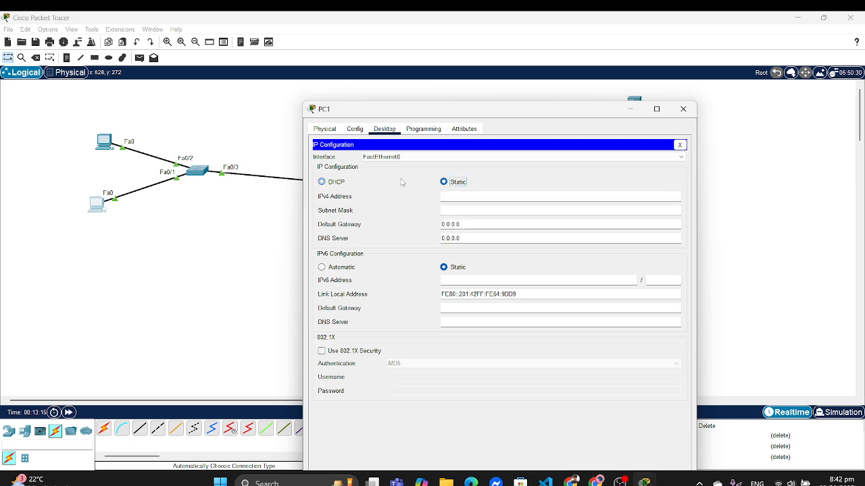
{"action": "left_click", "coordinate": [332, 184]}
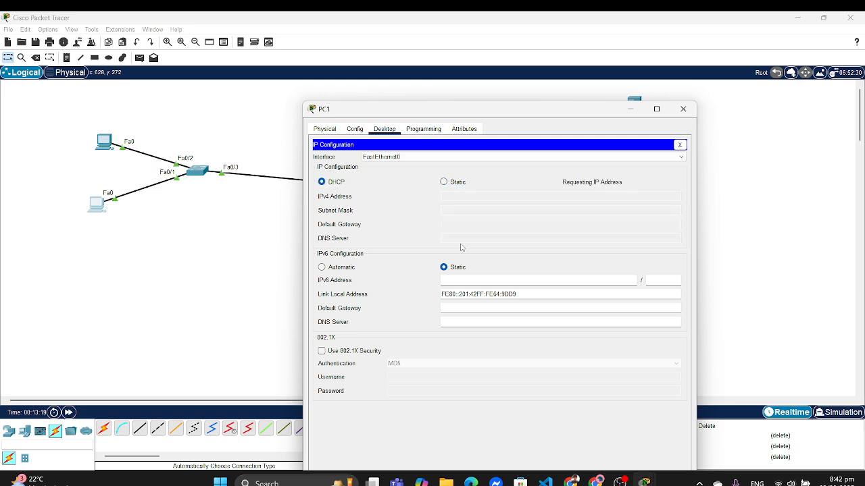
{"action": "left_click", "coordinate": [683, 109]}
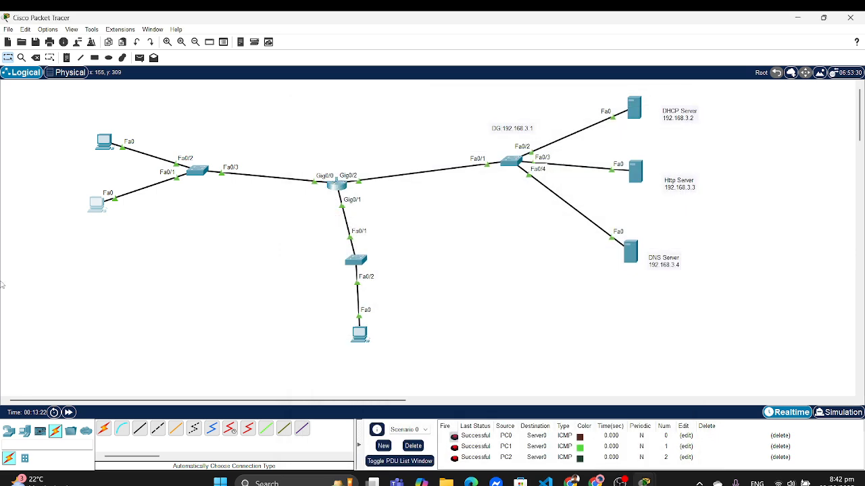
Step: Renew PC2's IPv4 configuration by switching it to static and back to DHCP
{"action": "left_click", "coordinate": [359, 333]}
{"action": "left_click", "coordinate": [365, 168]}
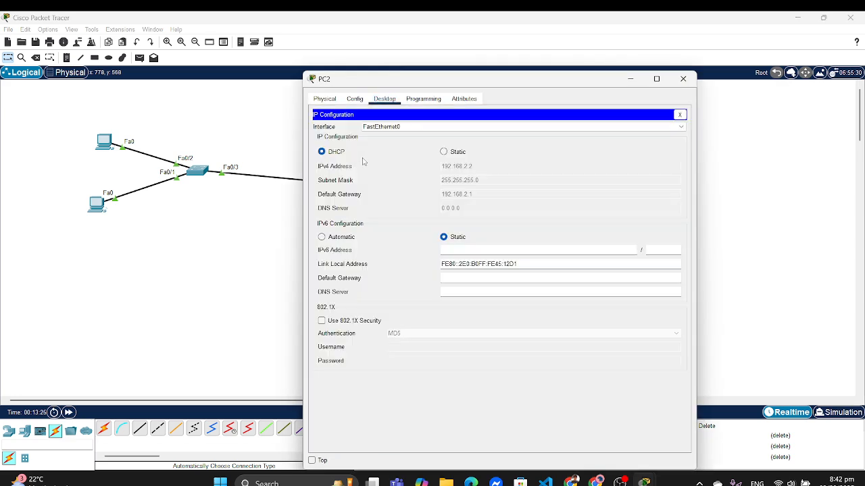
{"action": "left_click", "coordinate": [457, 153]}
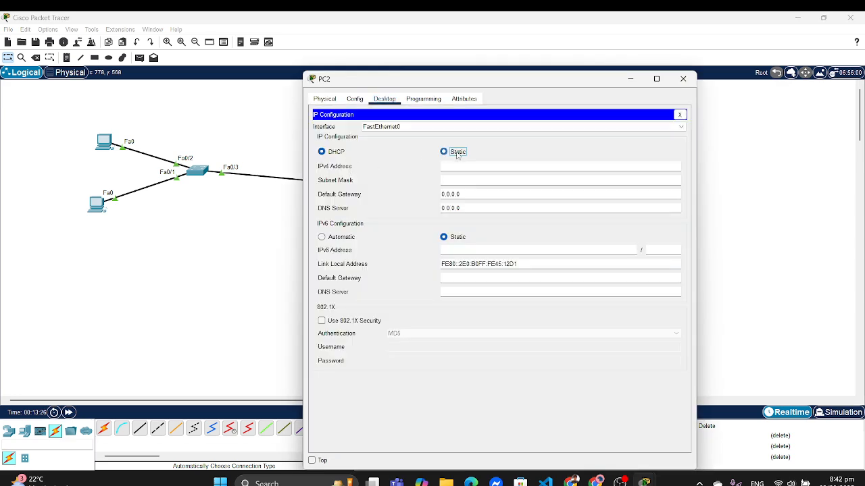
{"action": "left_click", "coordinate": [330, 157]}
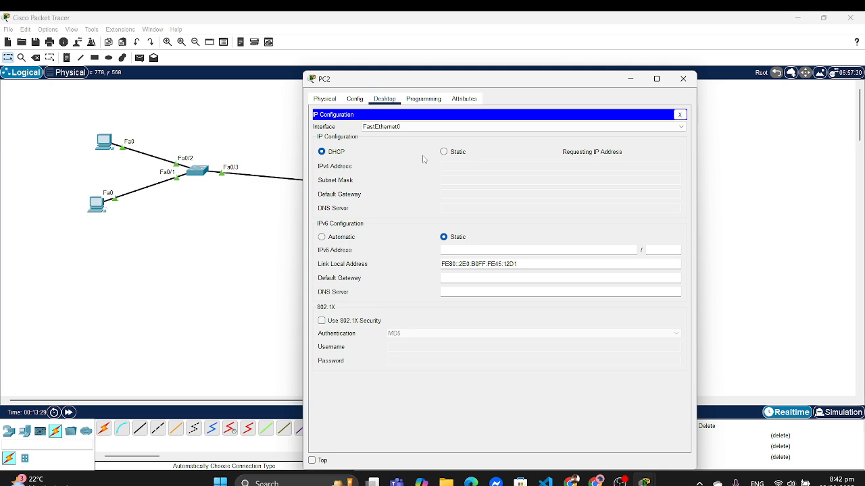
{"action": "left_click", "coordinate": [683, 79]}
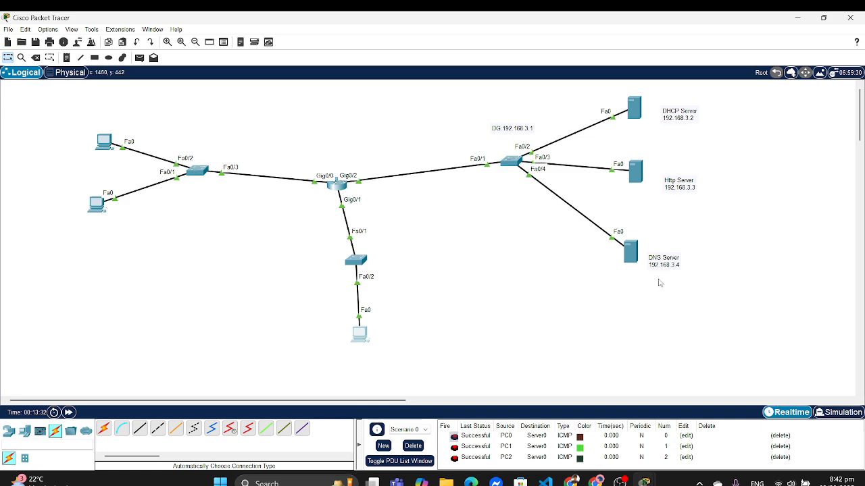
Step: Load savana.com in PC0's web browser to test name resolution, and close PC0's window
{"action": "left_click", "coordinate": [104, 141]}
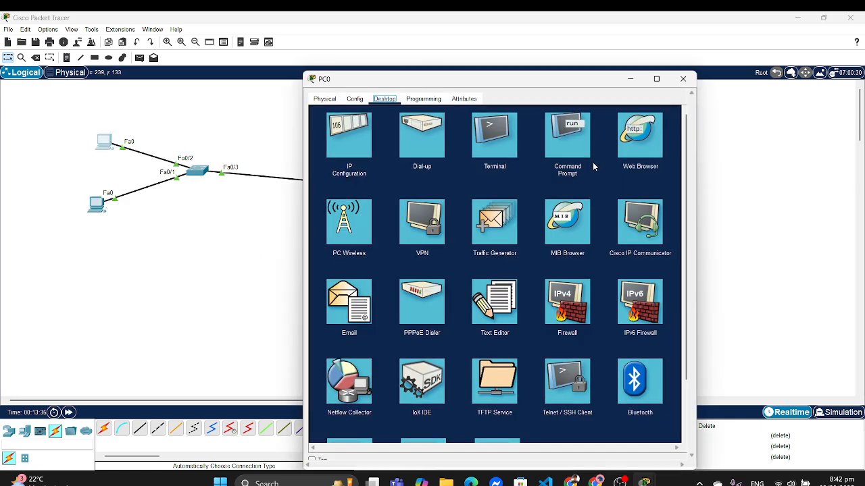
{"action": "left_click", "coordinate": [639, 152]}
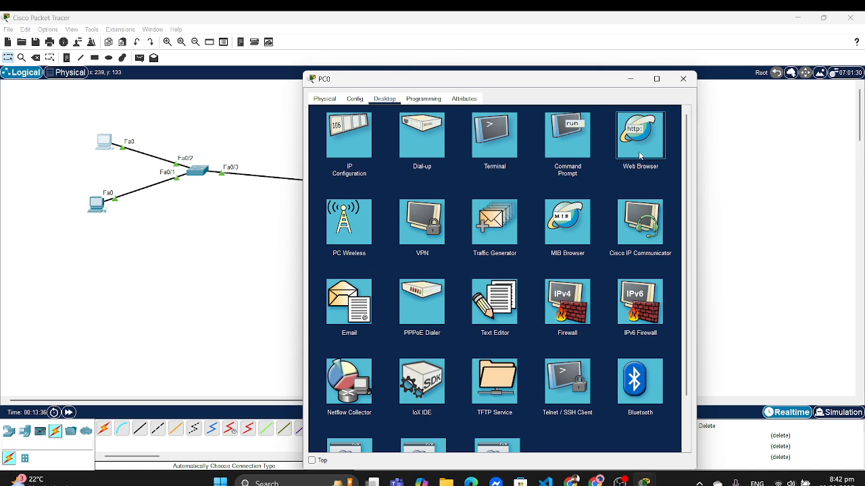
{"action": "left_click", "coordinate": [639, 154]}
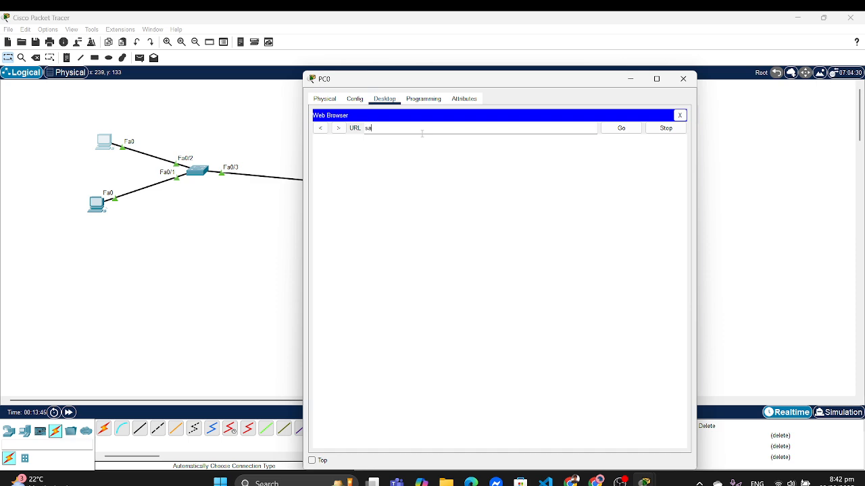
{"action": "type", "text": "savana.com"}
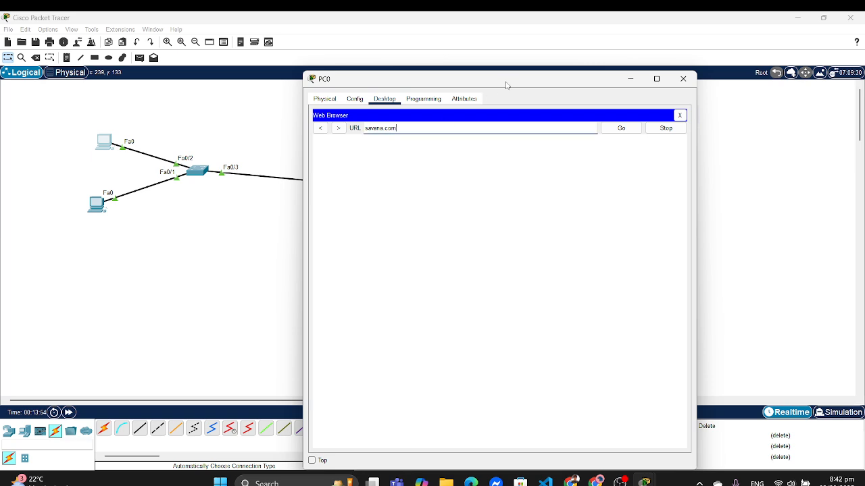
{"action": "left_click_drag", "start_coordinate": [506, 84], "coordinate": [447, 88]}
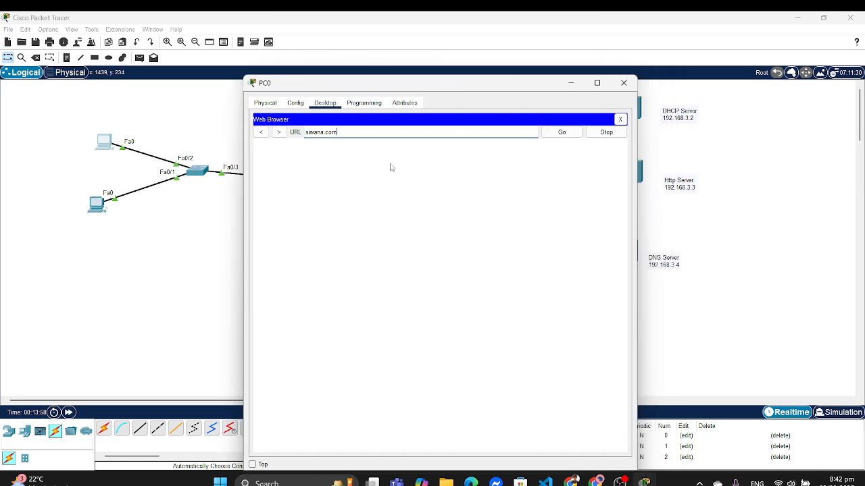
{"action": "key", "text": "Return"}
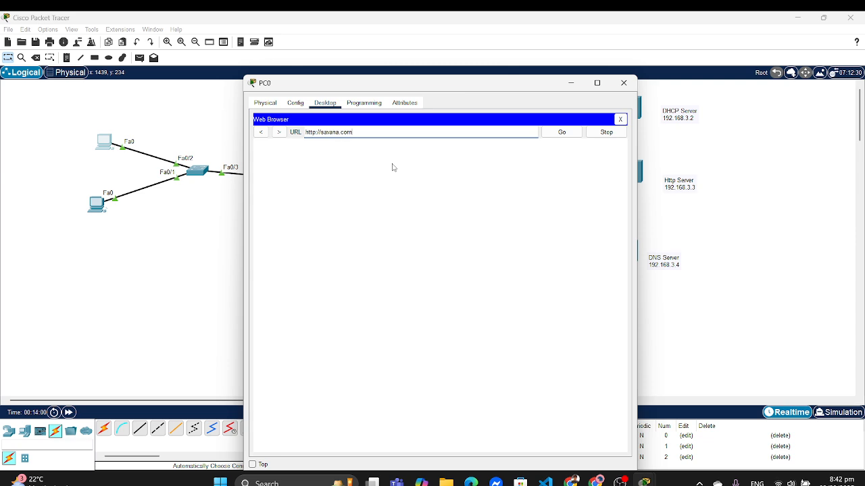
{"action": "left_click", "coordinate": [555, 135]}
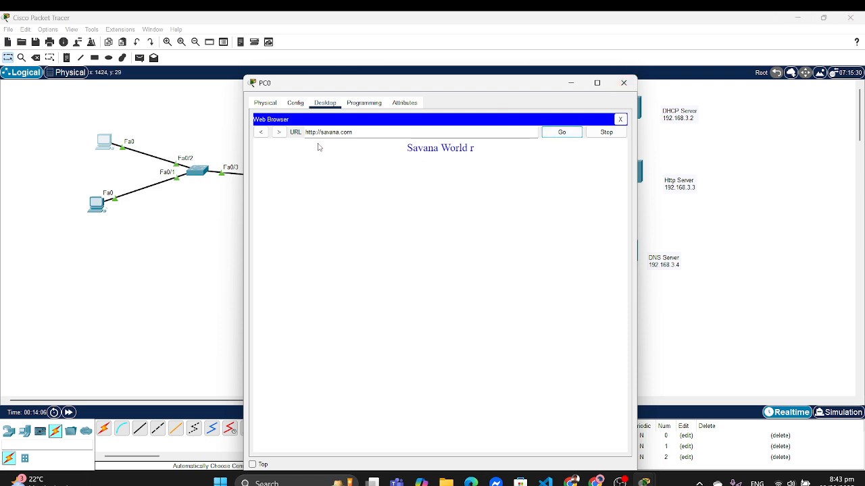
{"action": "left_click", "coordinate": [623, 82]}
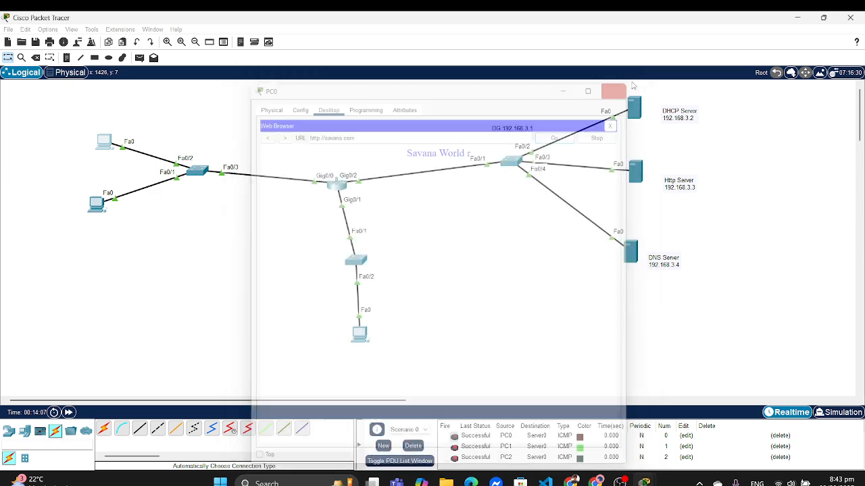
Step: Place a note above the link between the PC0/PC1 switch and the router reading "Configuration of DHCP Server, Http Server and DNS Server"
{"action": "left_click", "coordinate": [67, 57]}
{"action": "left_click", "coordinate": [227, 101]}
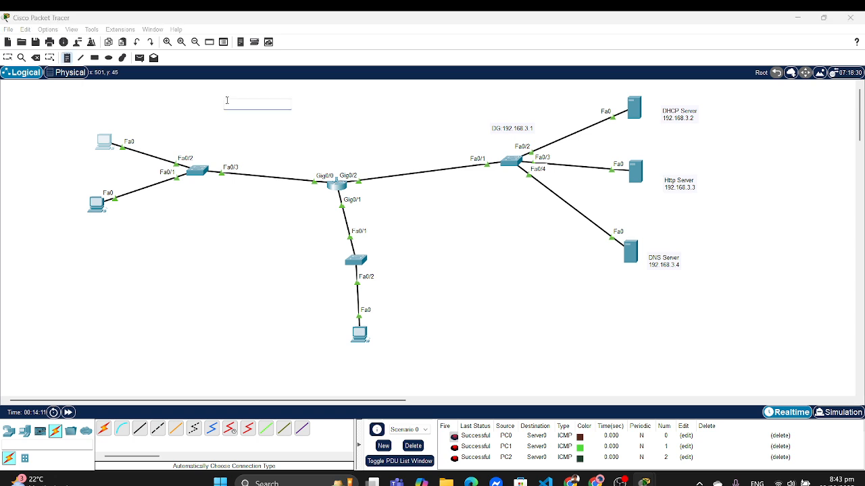
{"action": "type", "text": "configuration of D"}
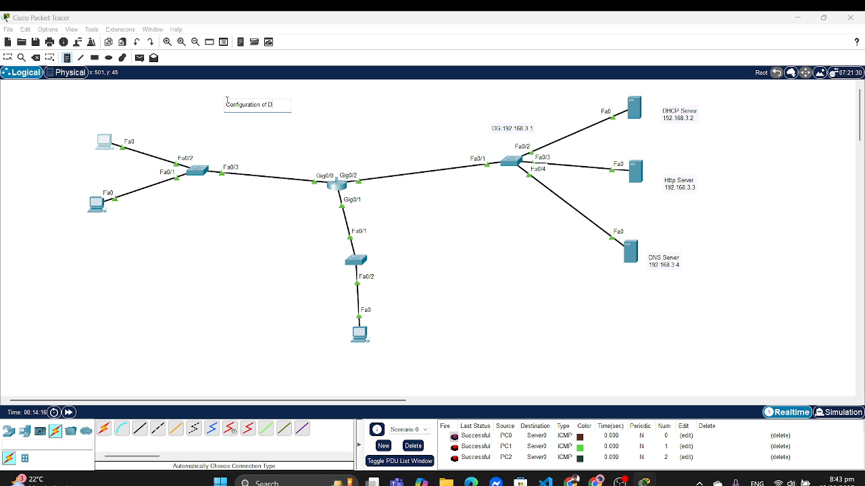
{"action": "type", "text": "HCP Server, Http Server"}
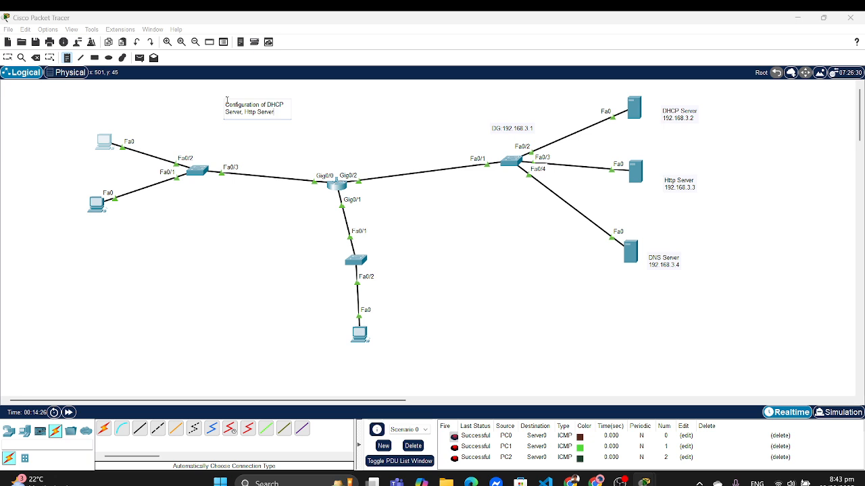
{"action": "type", "text": "and DNS Server"}
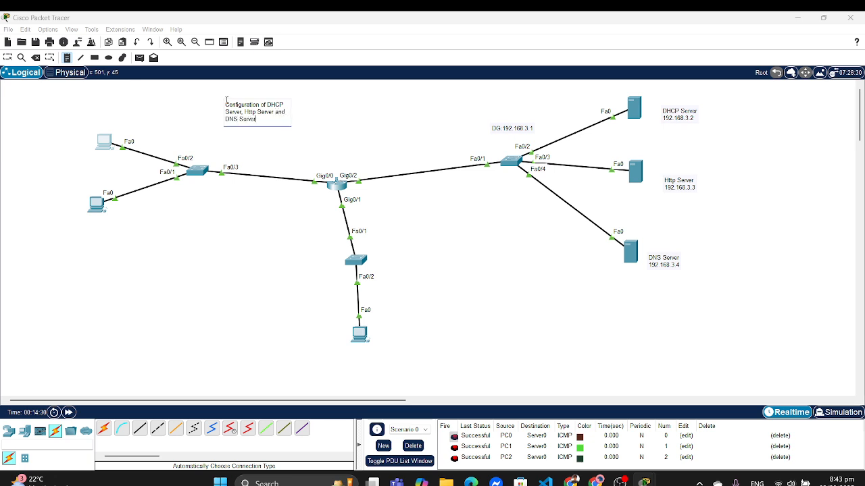